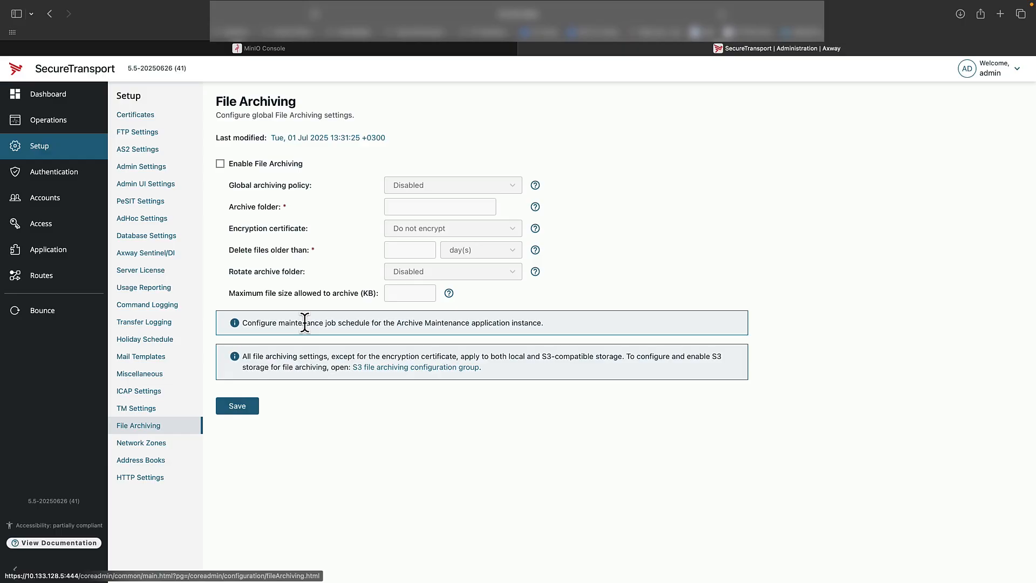
Enable file archiving and set the archive folder to /archive
click(221, 165)
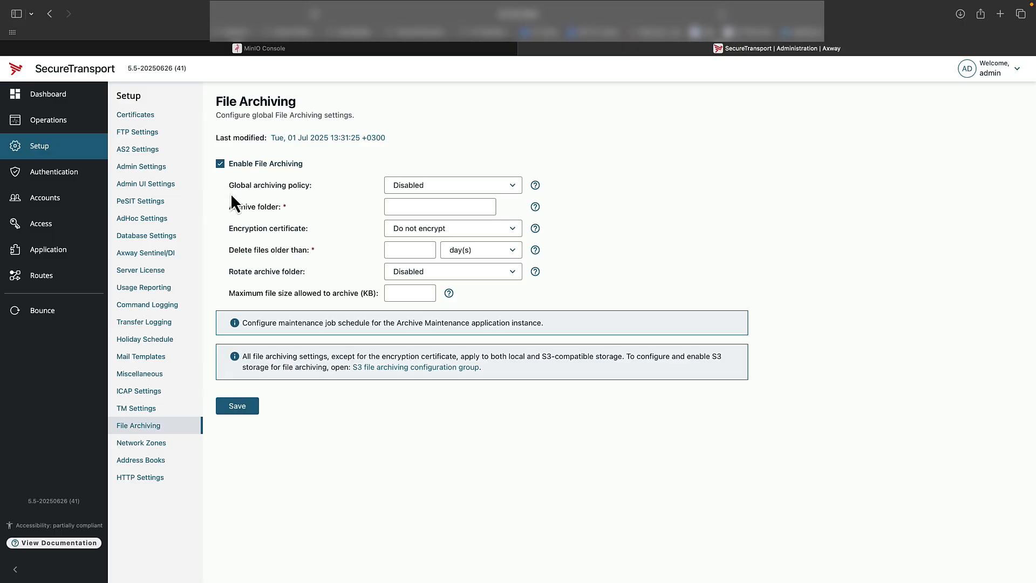
drag(314, 186, 277, 190)
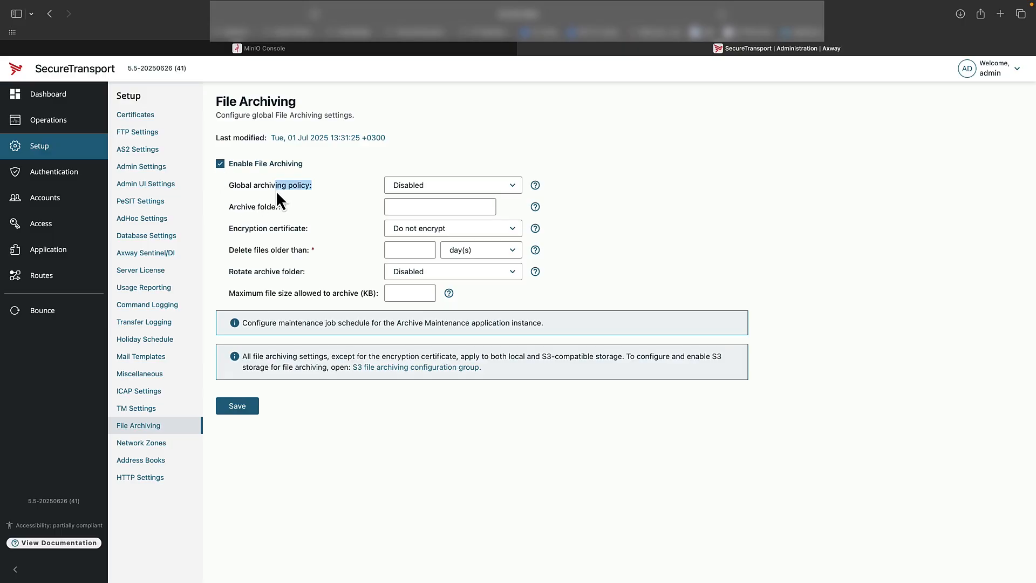
click(421, 190)
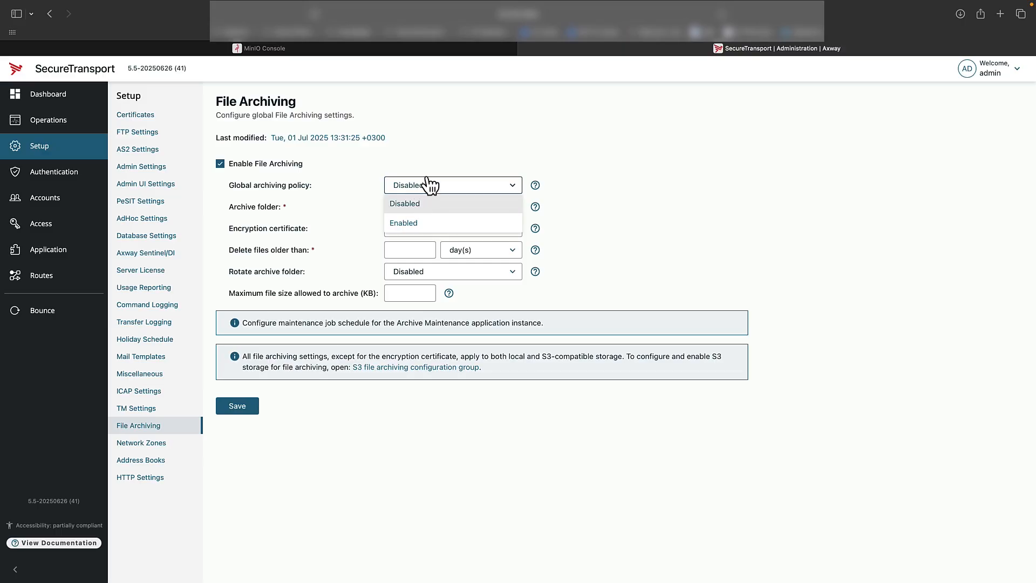
click(450, 150)
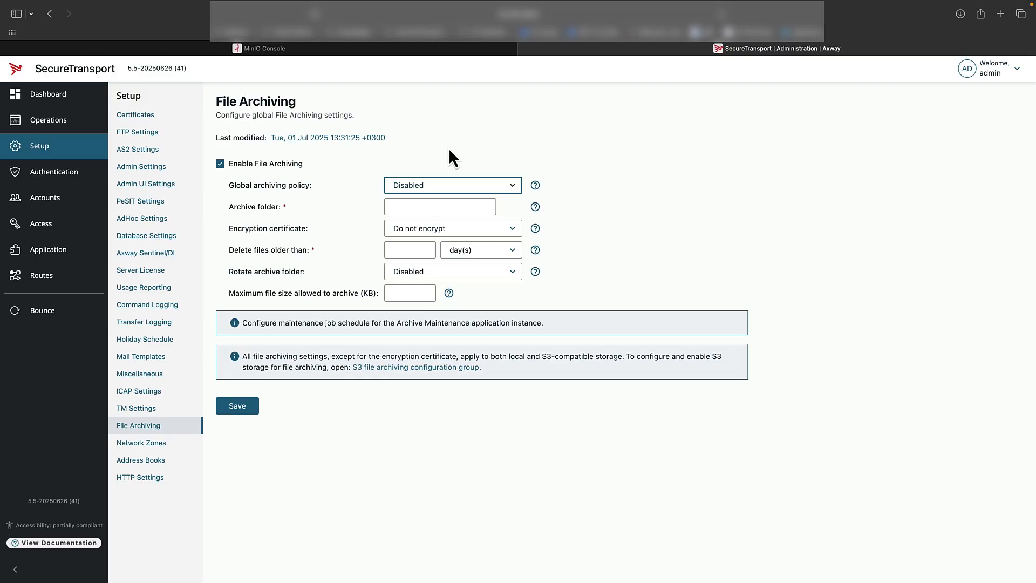
click(414, 206)
text(/archive)
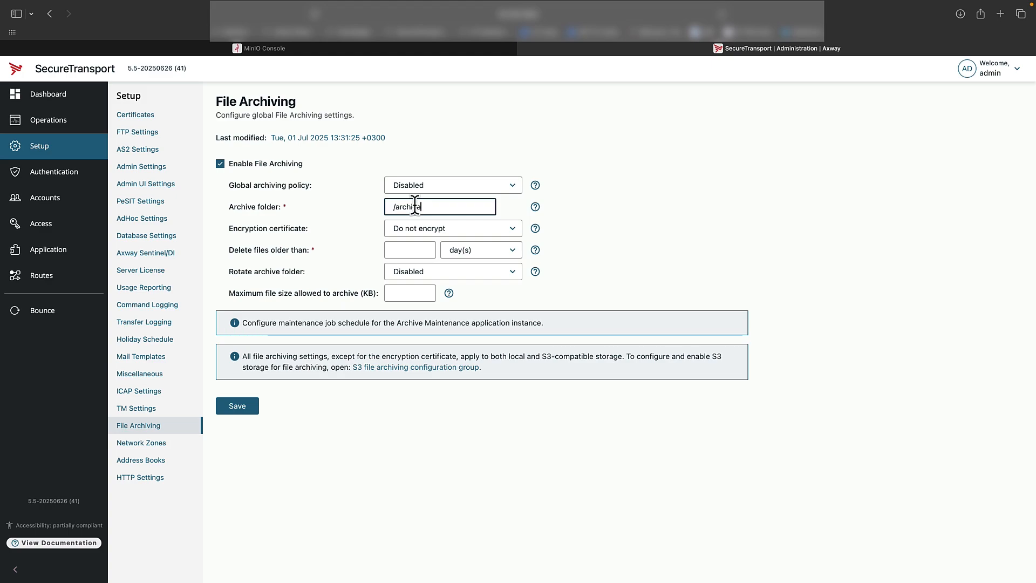
Set files to be deleted when older than 90 days and save the file archiving settings
click(412, 249)
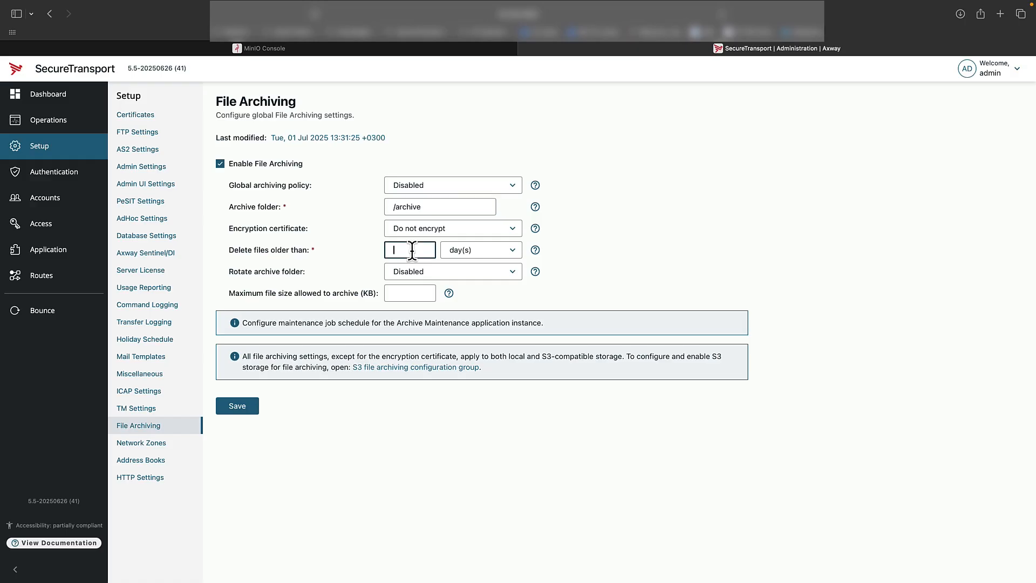
text(90)
click(237, 406)
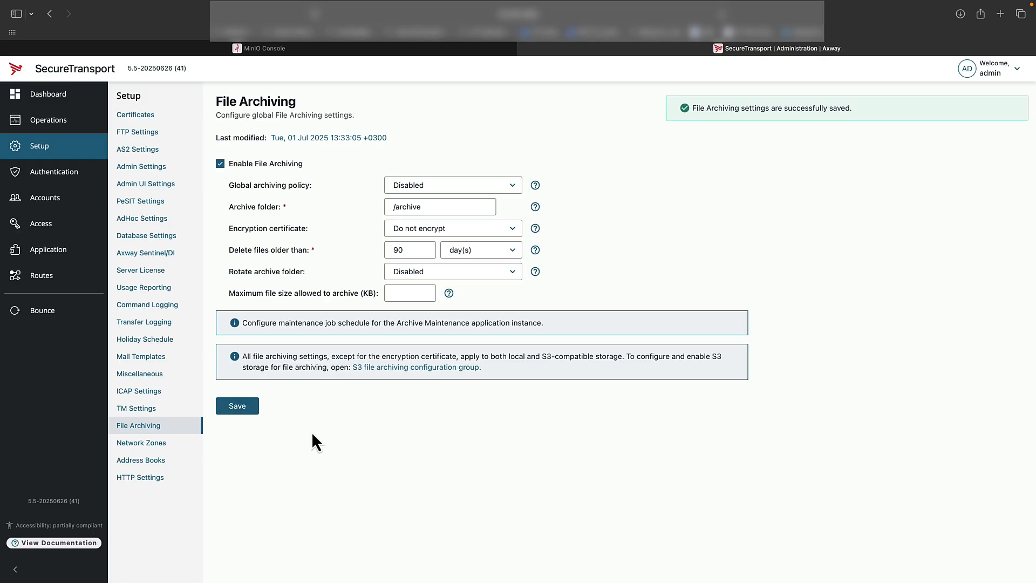
Open the FileArchiving.S3.Group configuration group and enable file archiving on S3
click(387, 372)
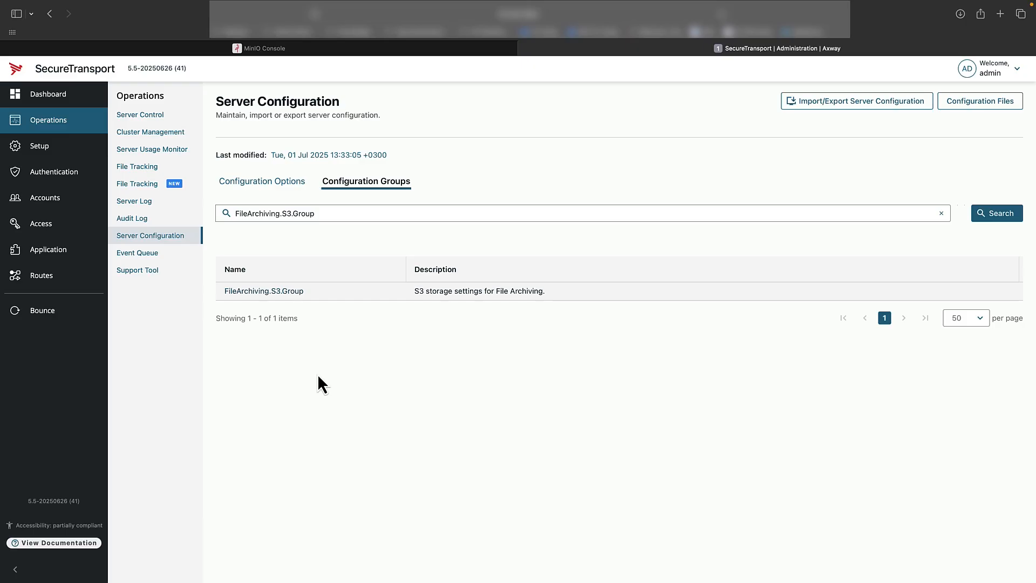
click(265, 295)
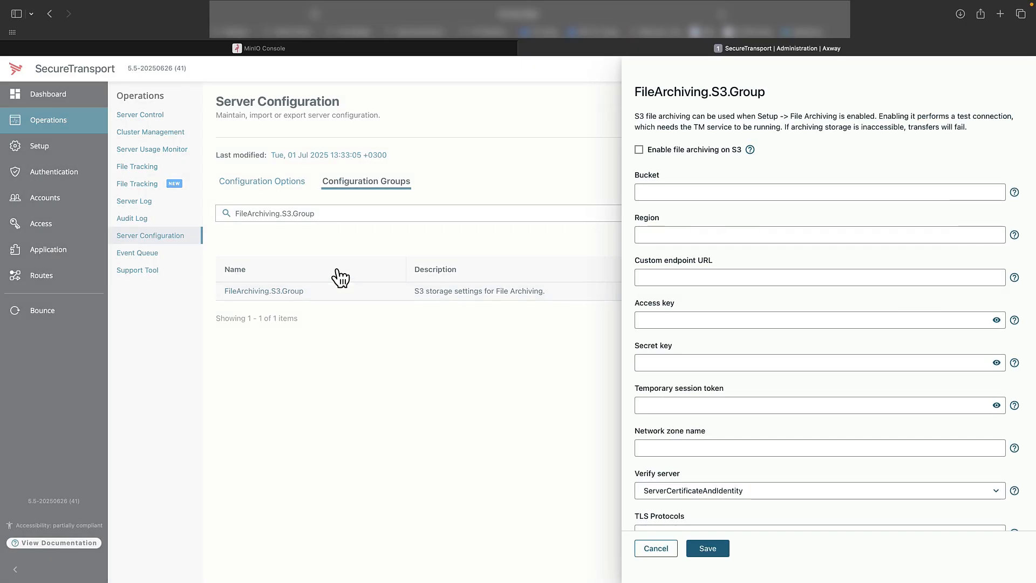
click(640, 151)
Switch to the MinIO Console and create a new bucket named demos3
click(660, 193)
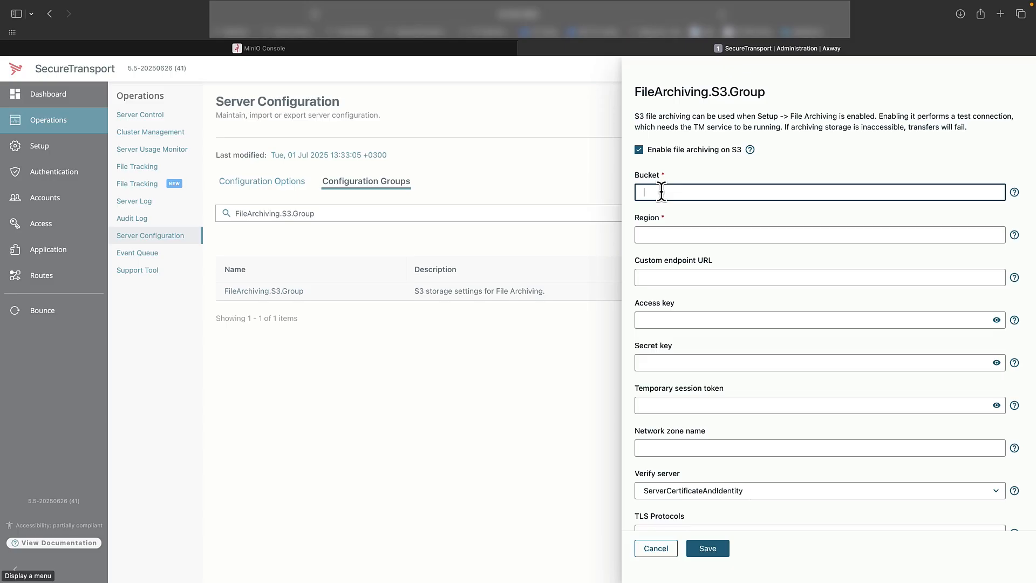
key(ctrl+shift+Tab)
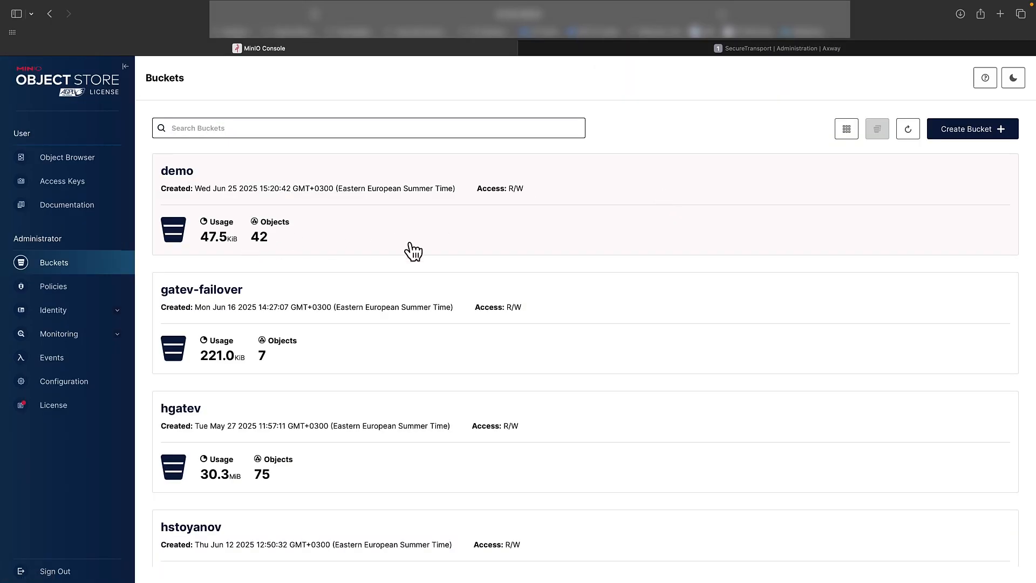
click(992, 131)
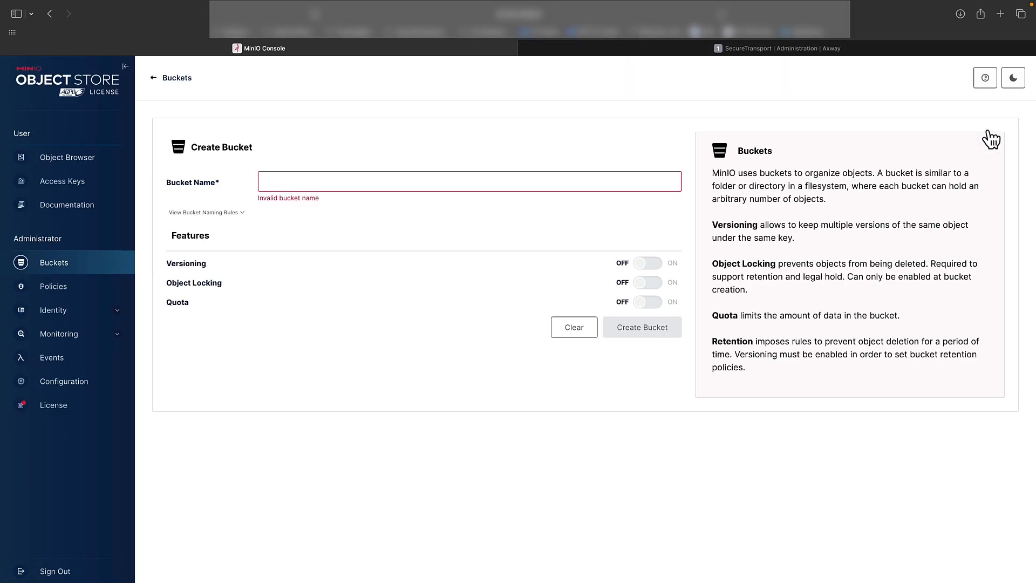
click(479, 184)
text(demos3)
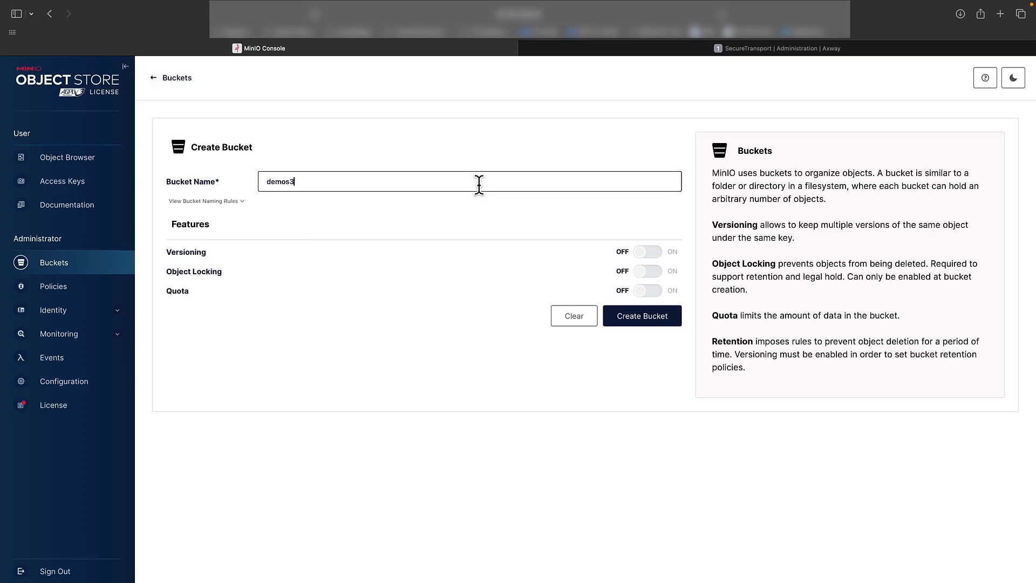
click(634, 318)
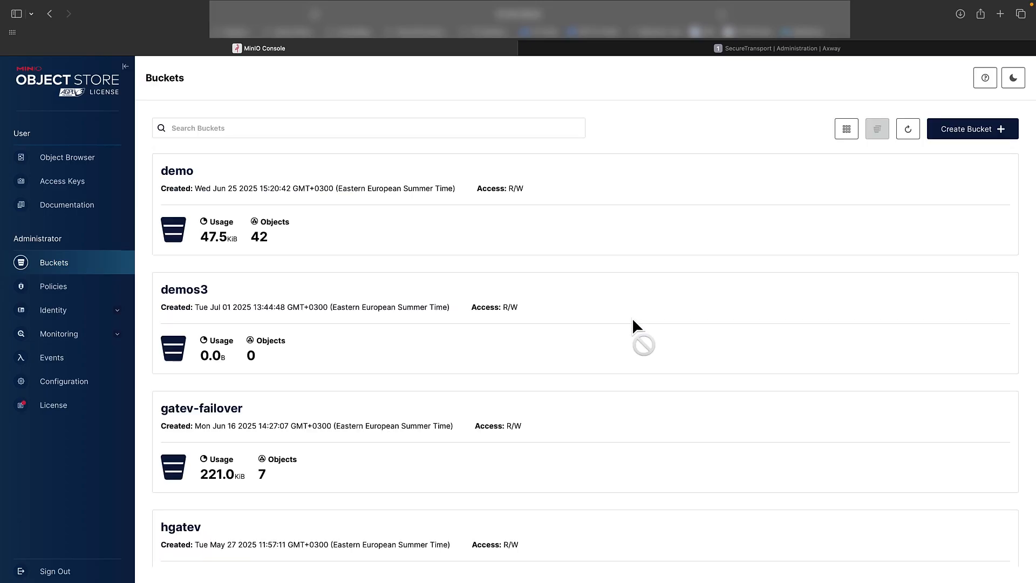
Back in the S3 group settings, set the bucket to demos3
key(ctrl+Tab)
click(691, 192)
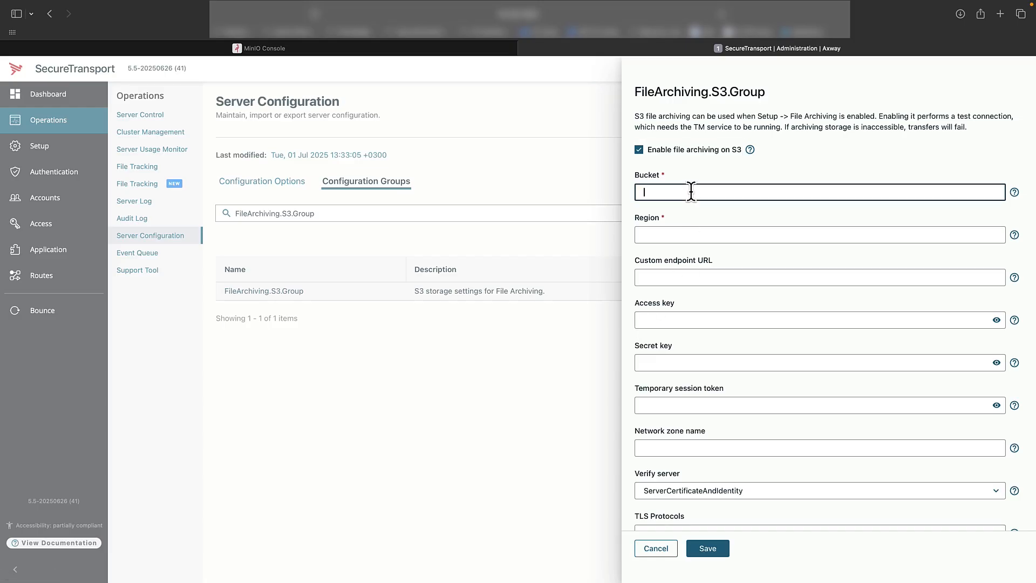
text(demos3)
click(662, 235)
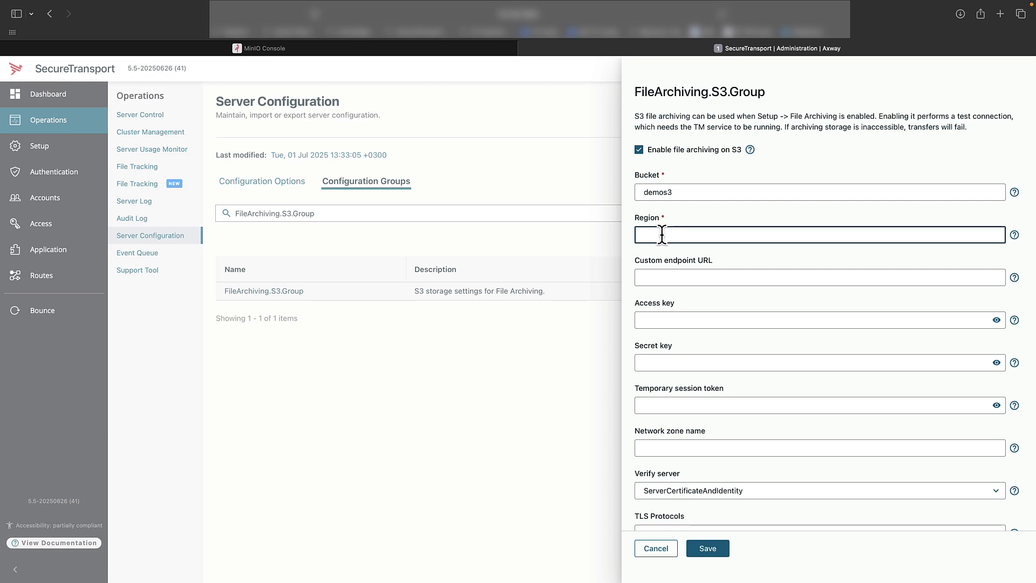
text(eu-east-1)
key(Tab)
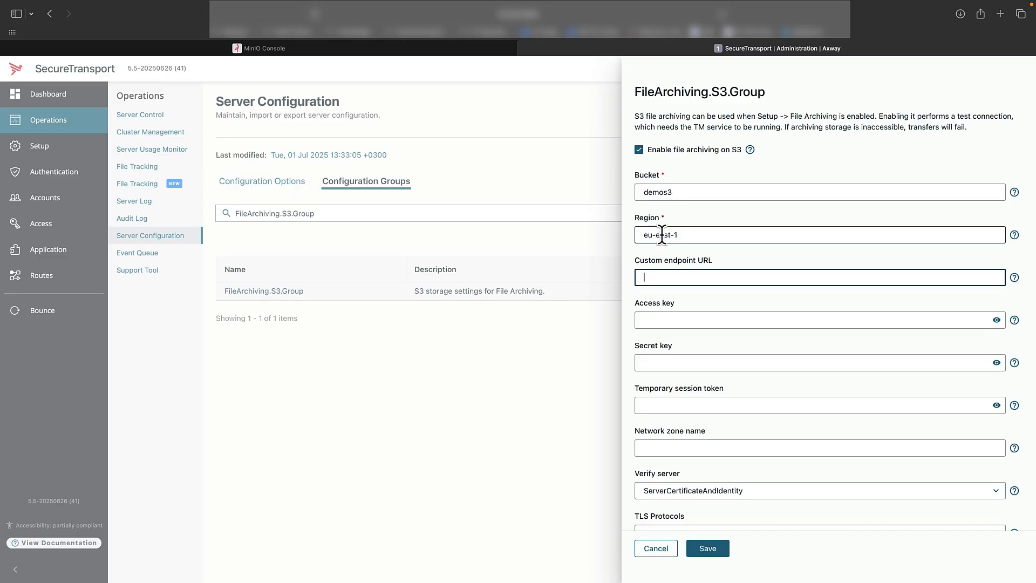
text(https://10.133.148.43:9779)
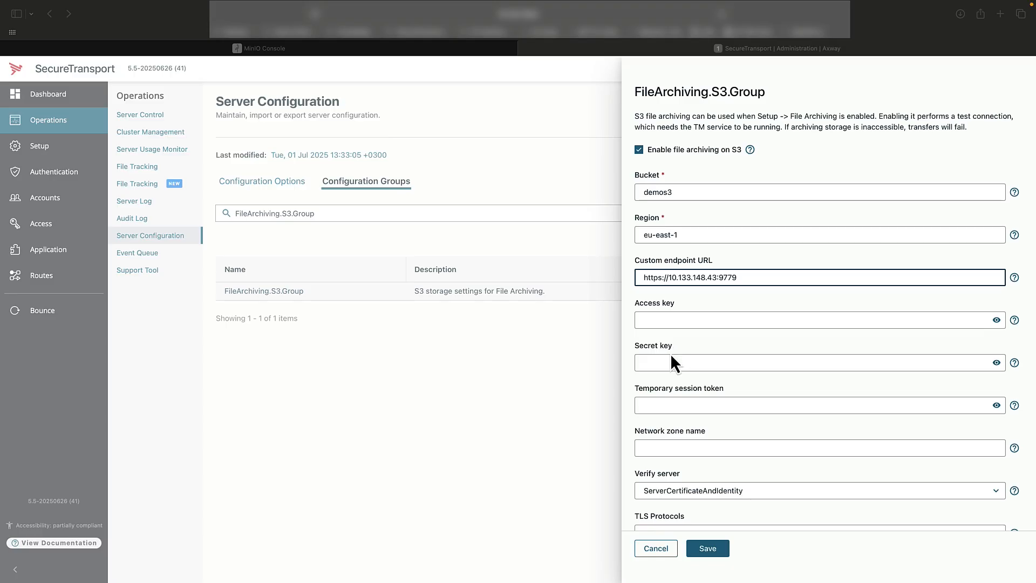
In the MinIO Console, start creating a new access key and copy the generated access key
key(ctrl+shift+Tab)
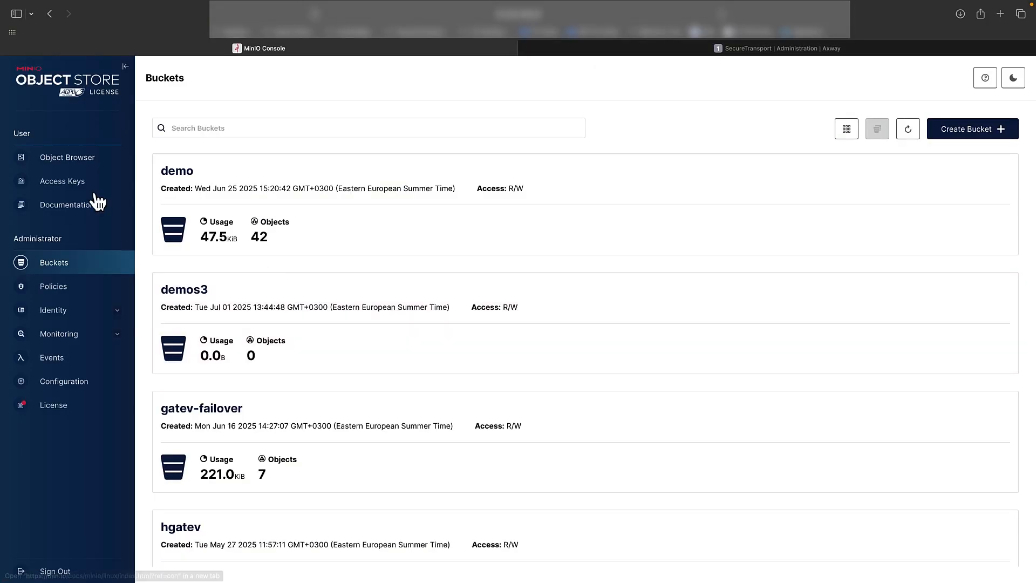
click(76, 180)
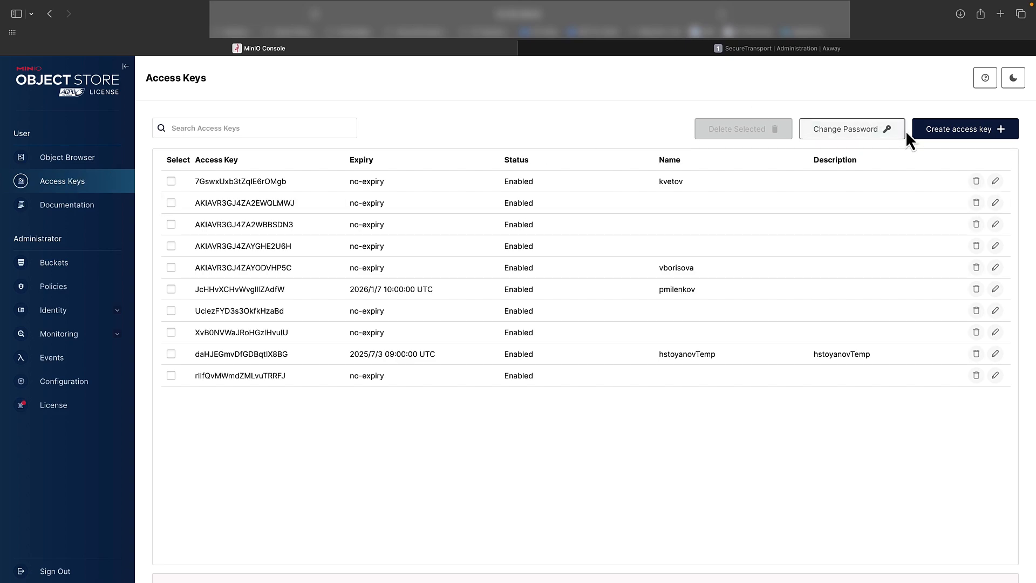
click(965, 130)
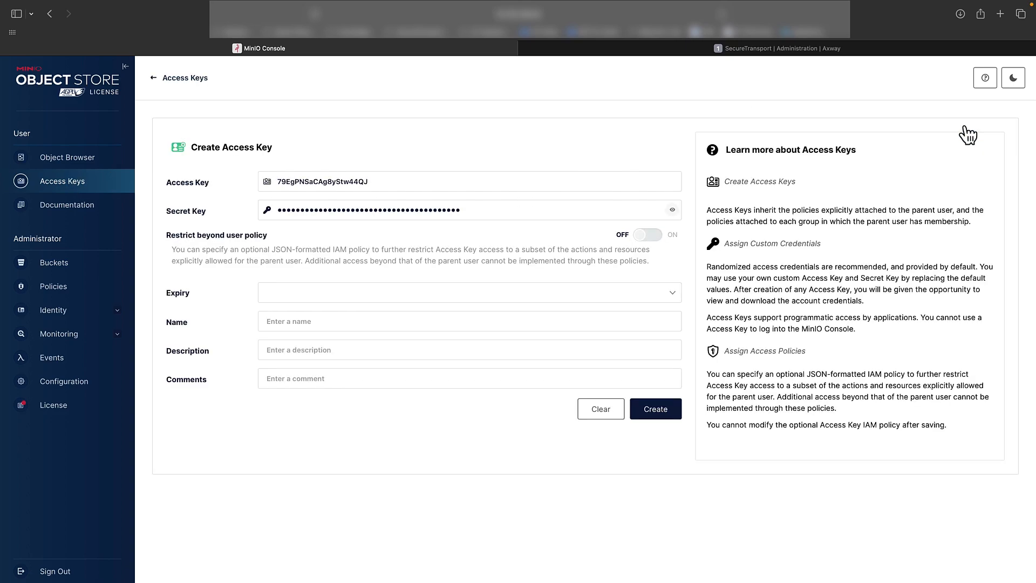
double_click(507, 182)
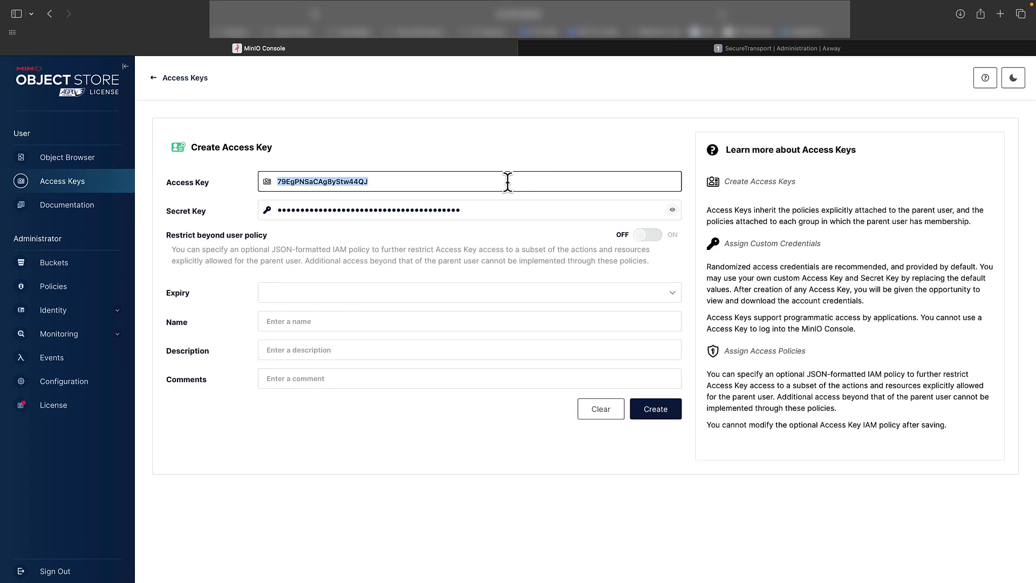
key(ctrl+Tab)
Paste the copied access key into the S3 group's Access key field
click(670, 320)
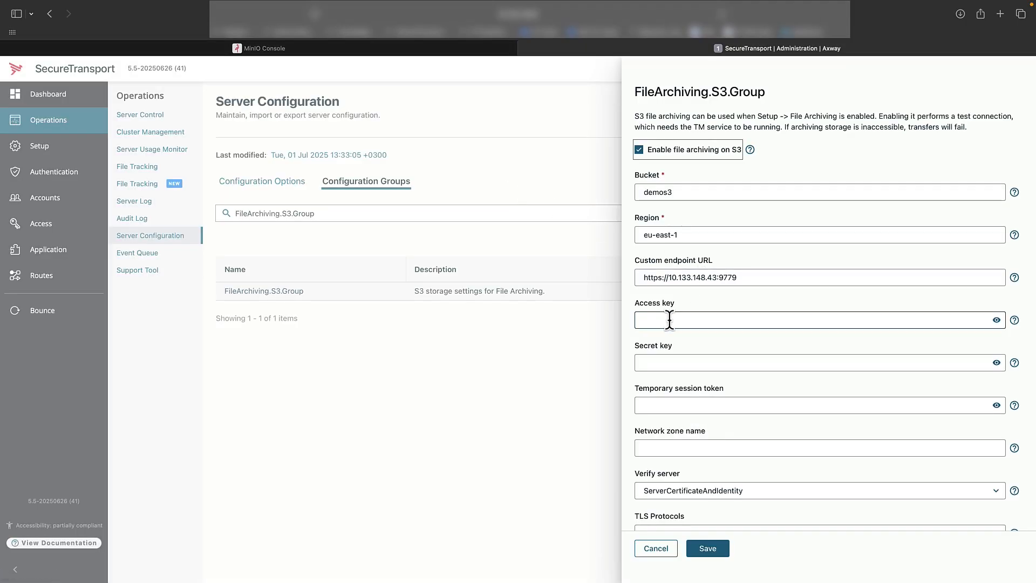
click(669, 320)
key(super+v)
In the MinIO access key form, reveal and copy the generated secret key
key(ctrl+Tab)
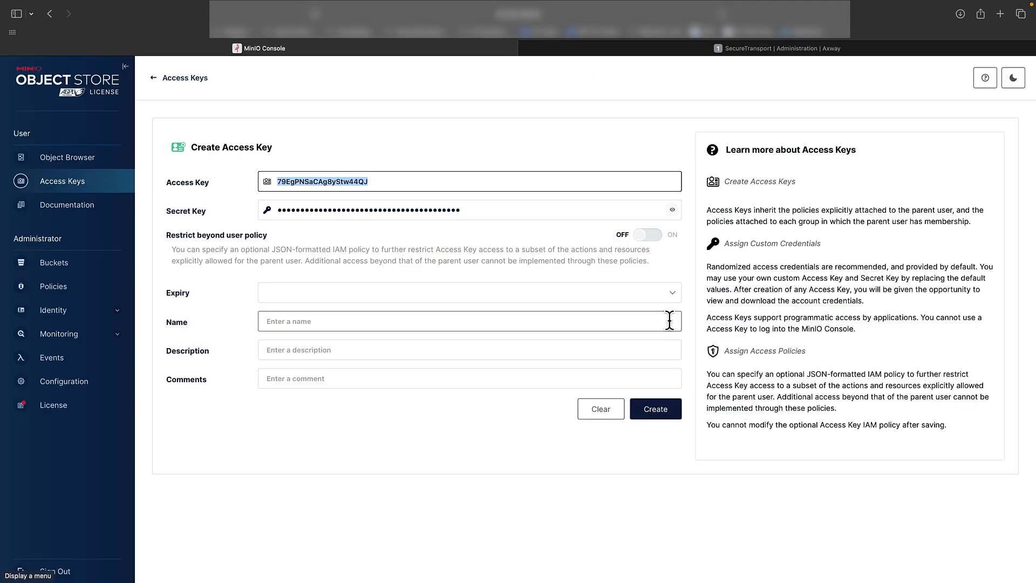
click(672, 210)
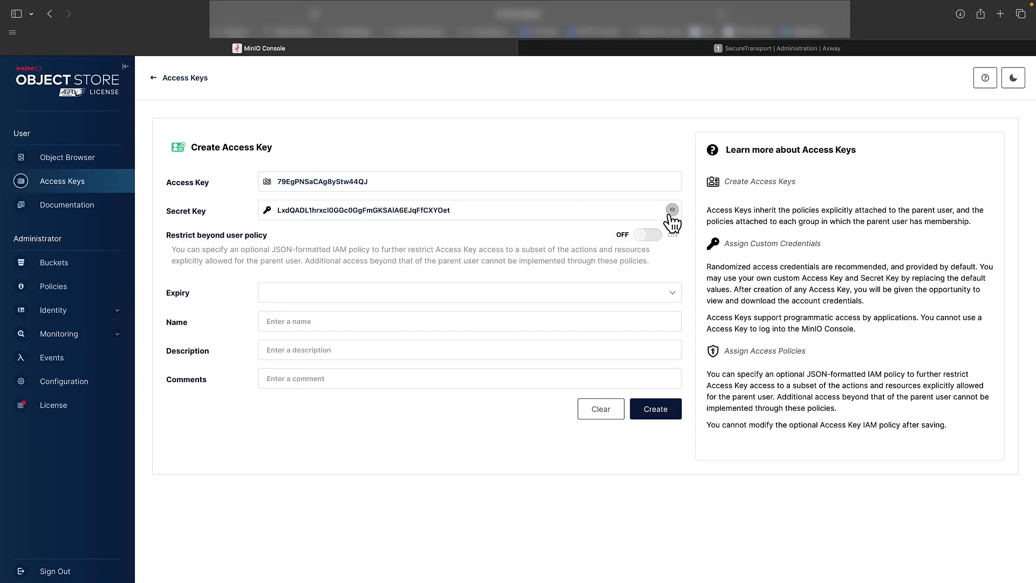
key(super+a)
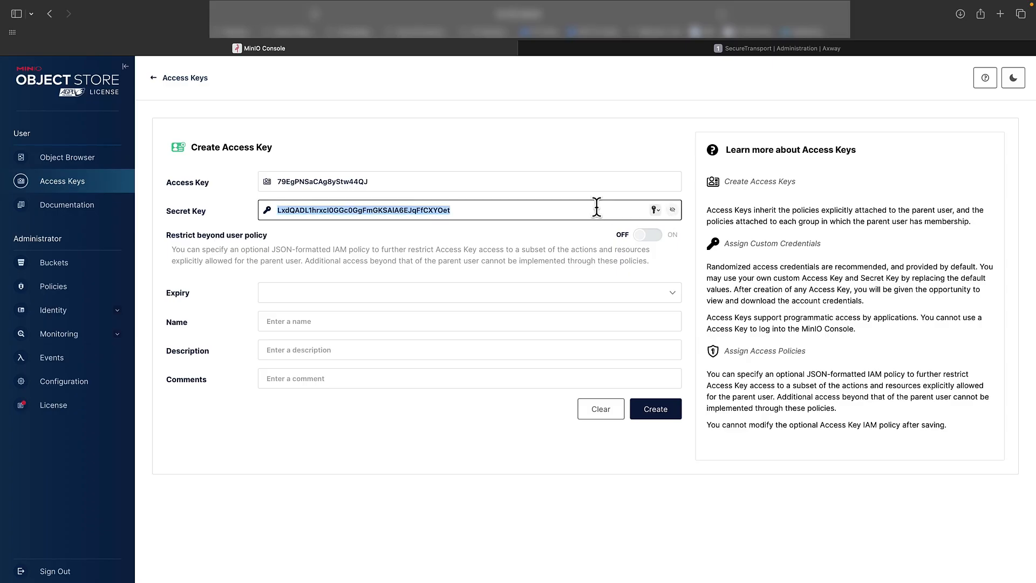
Paste the copied secret key into the S3 group's Secret key field
key(ctrl+Tab)
click(749, 358)
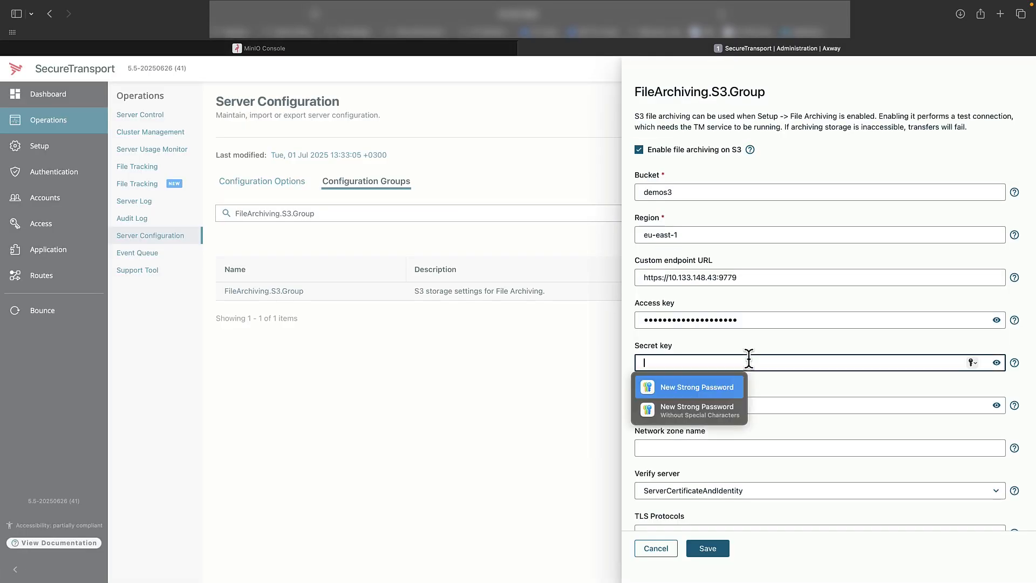
key(super+v)
Create the new access key in the MinIO Console and return to the S3 group settings
key(ctrl+Tab)
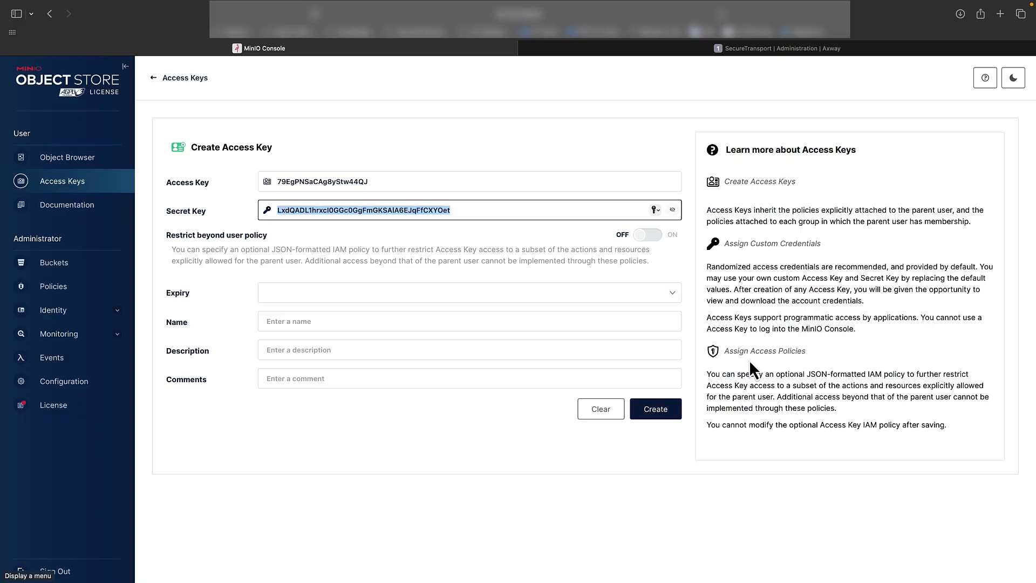
click(664, 416)
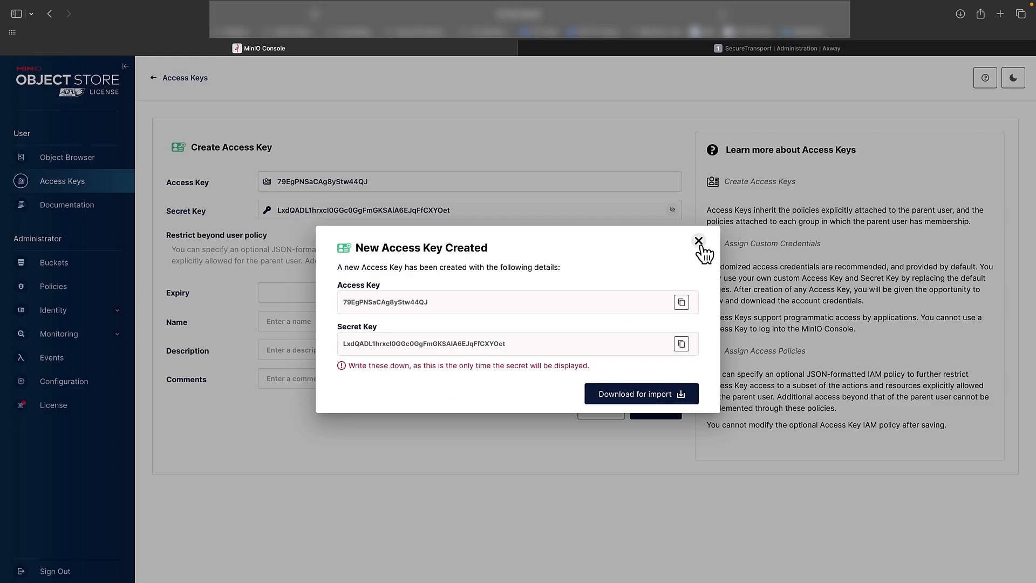
key(ctrl+Tab)
Set the Verify server option to None
click(692, 441)
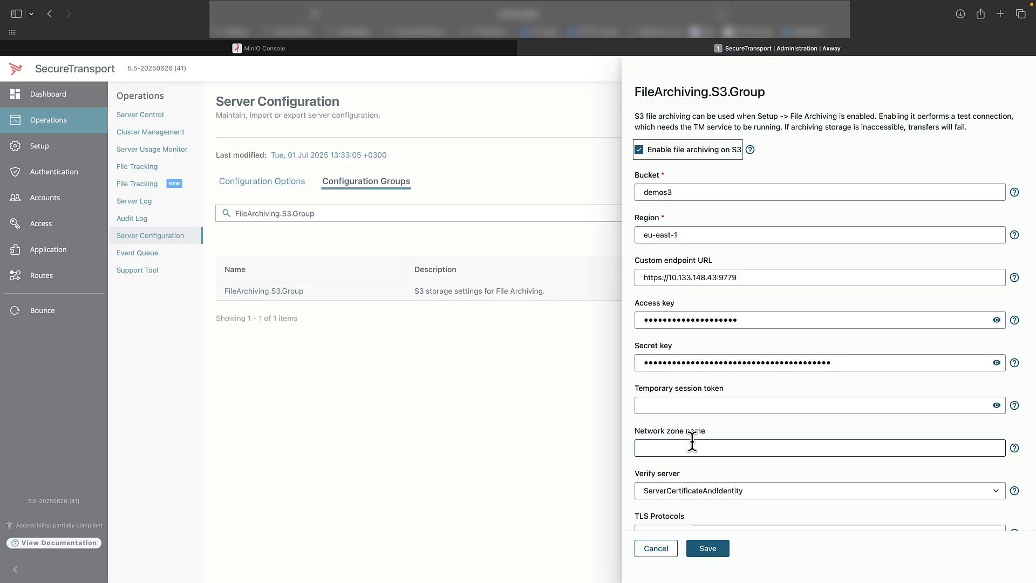
click(820, 421)
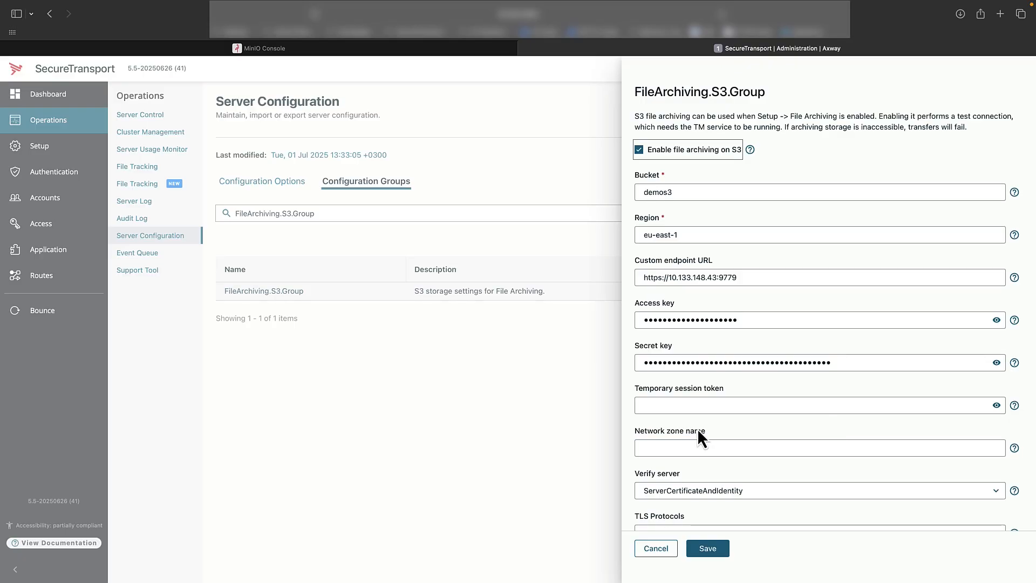
click(685, 493)
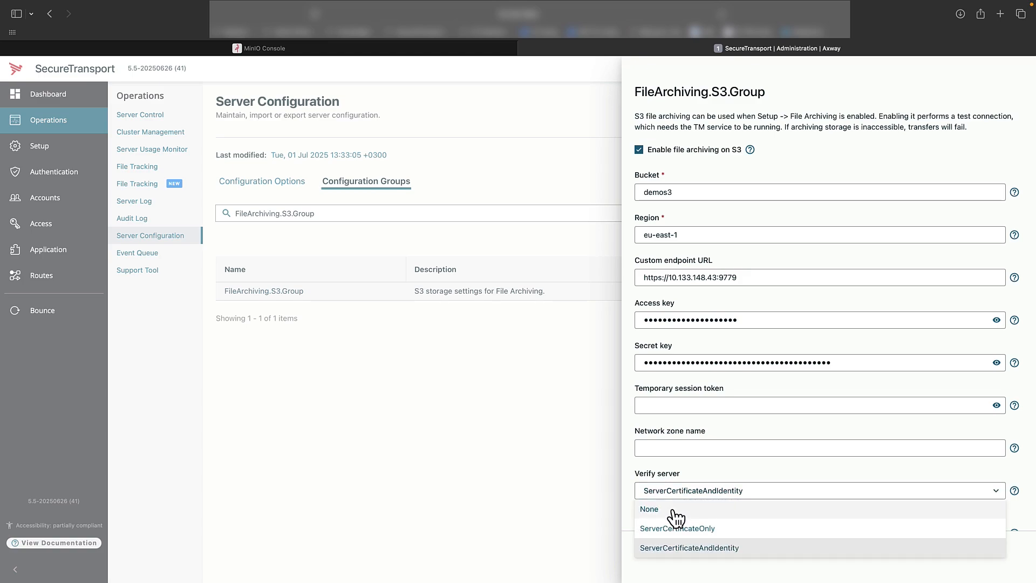
click(674, 517)
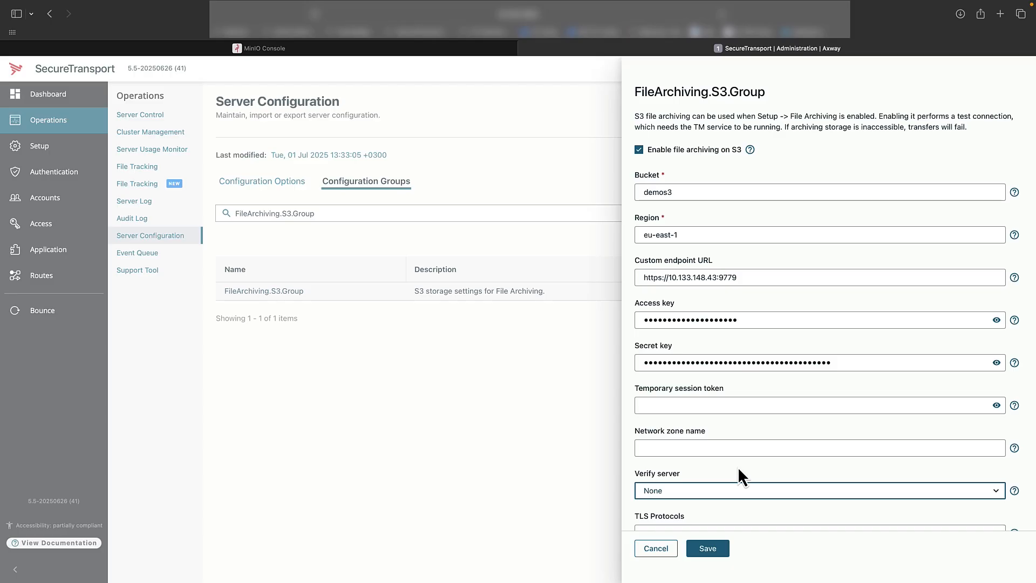
scroll(737, 466, down, 2)
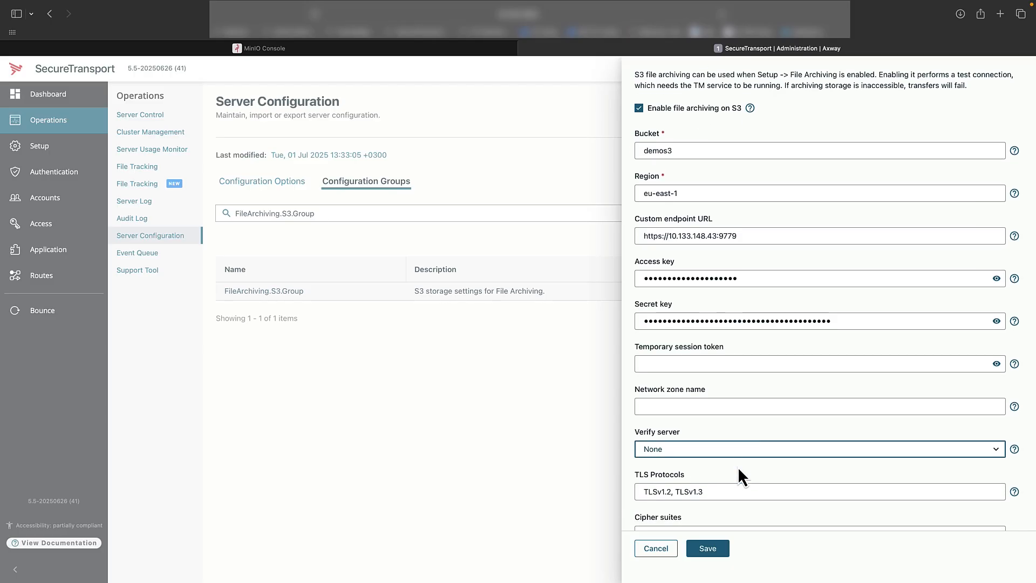
scroll(739, 470, down, 2)
scroll(737, 468, down, 4)
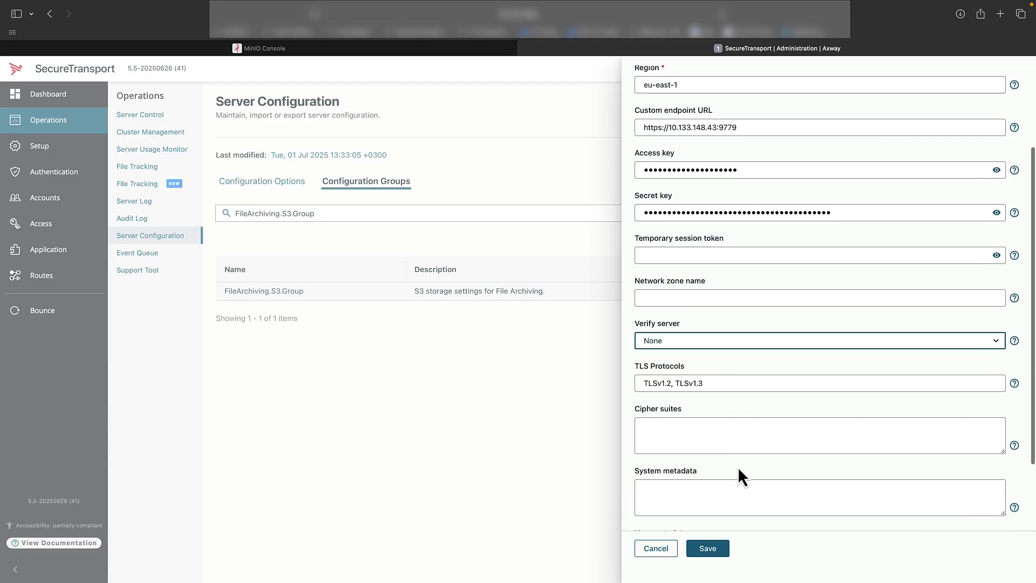
Save the S3 file archiving group settings
scroll(738, 467, down, 6)
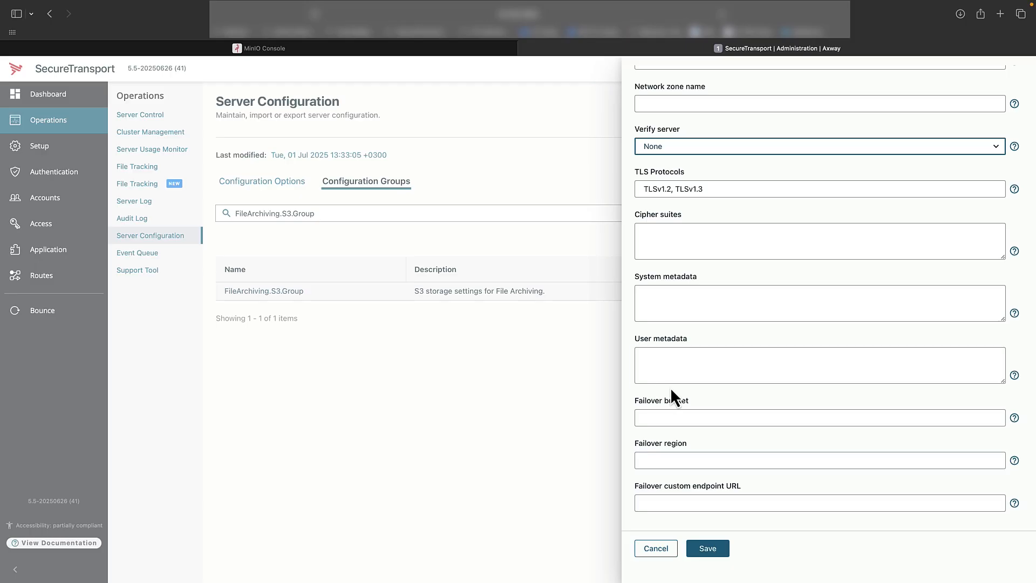
click(709, 549)
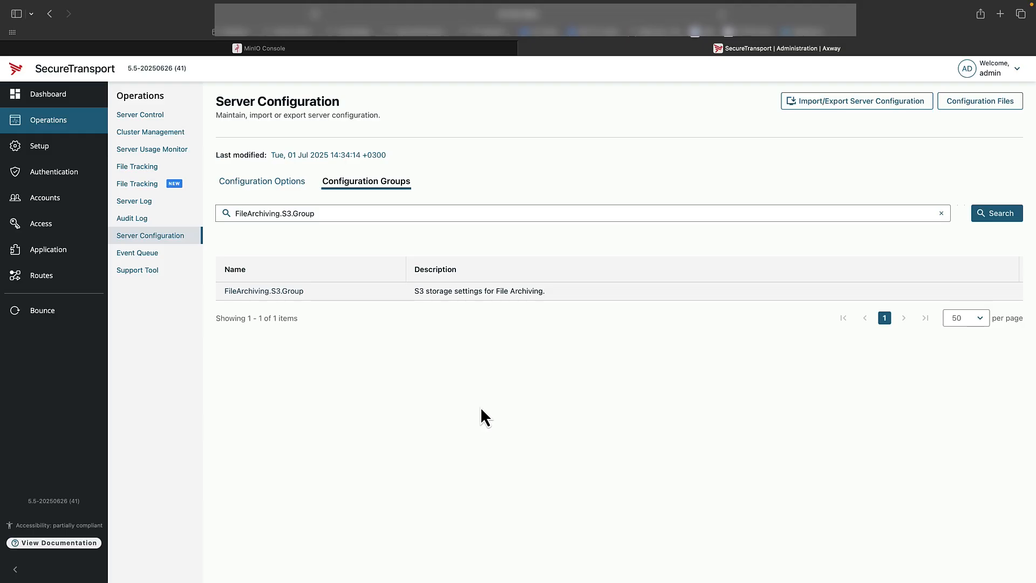
Upload Electricity.jpg from the Downloads folder to the user's files in the ST Web Client
click(75, 211)
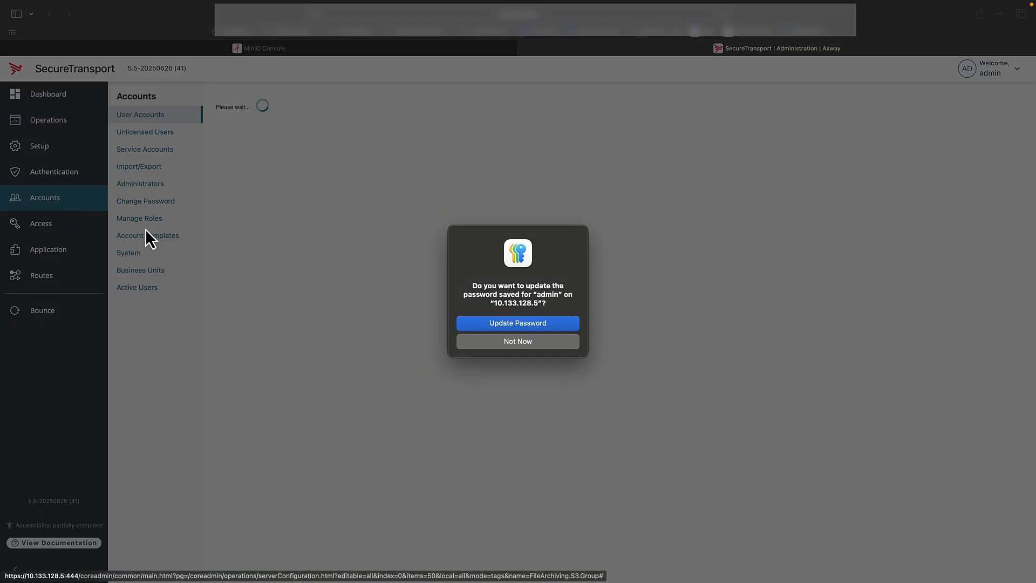
click(516, 342)
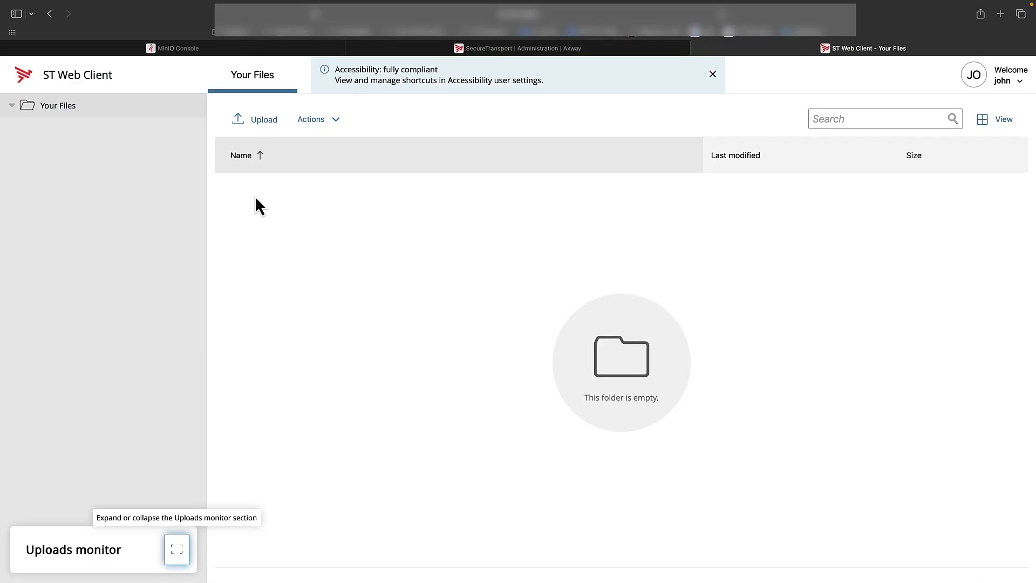
click(268, 125)
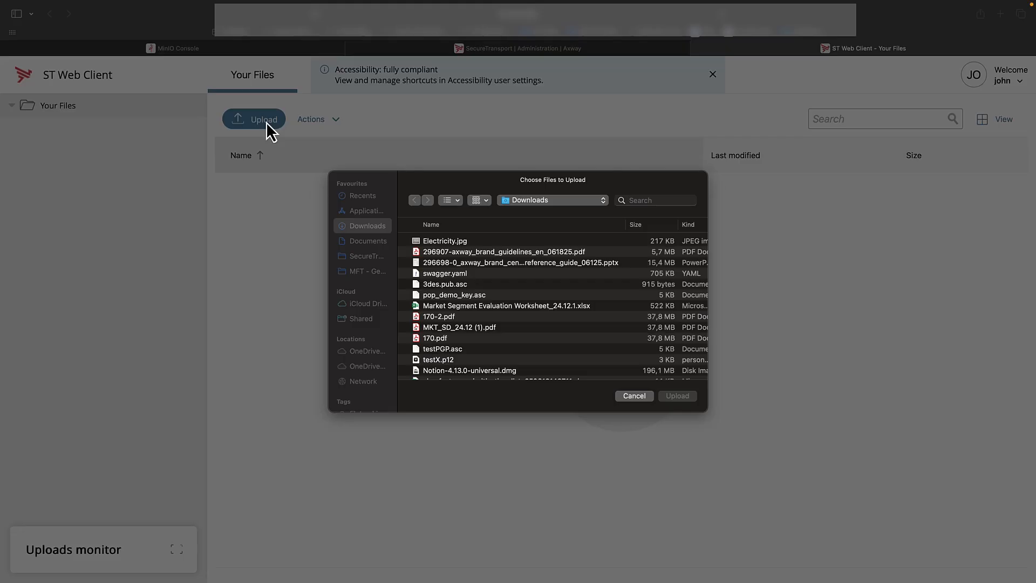
double_click(445, 241)
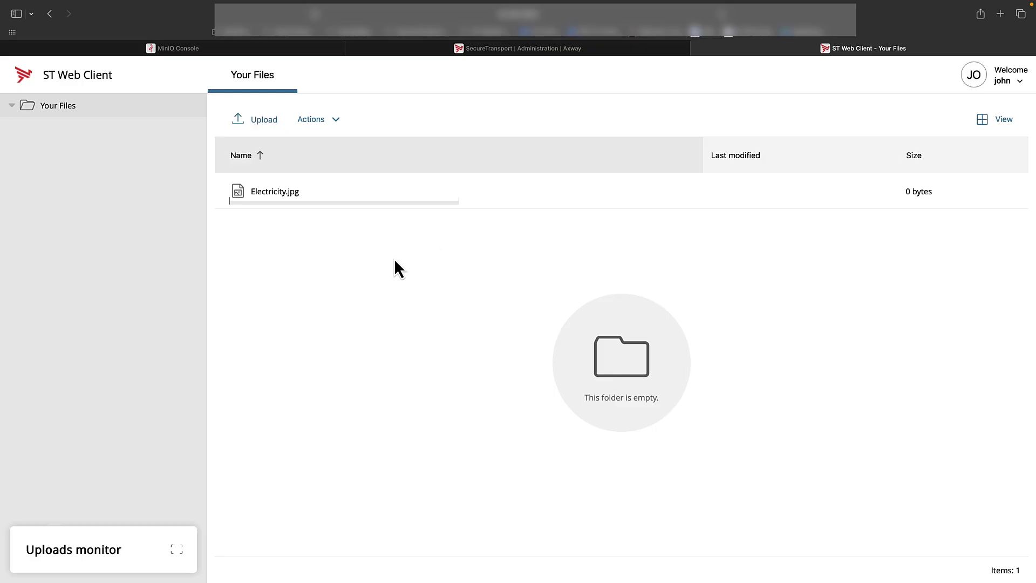
Open the Electricity.jpg transfer's details in File Tracking and inspect its real file location
key(ctrl+shift+Tab)
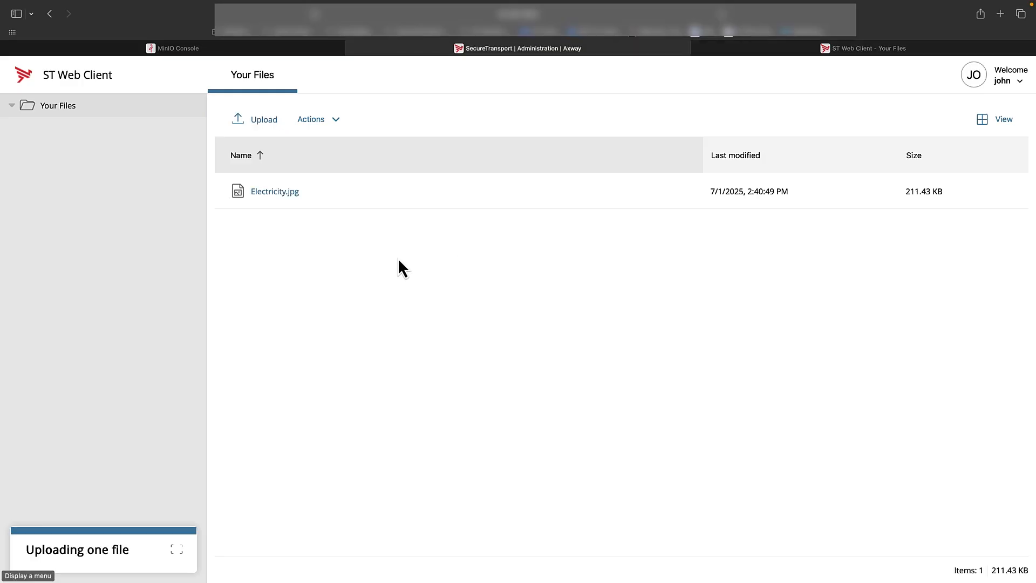
click(155, 186)
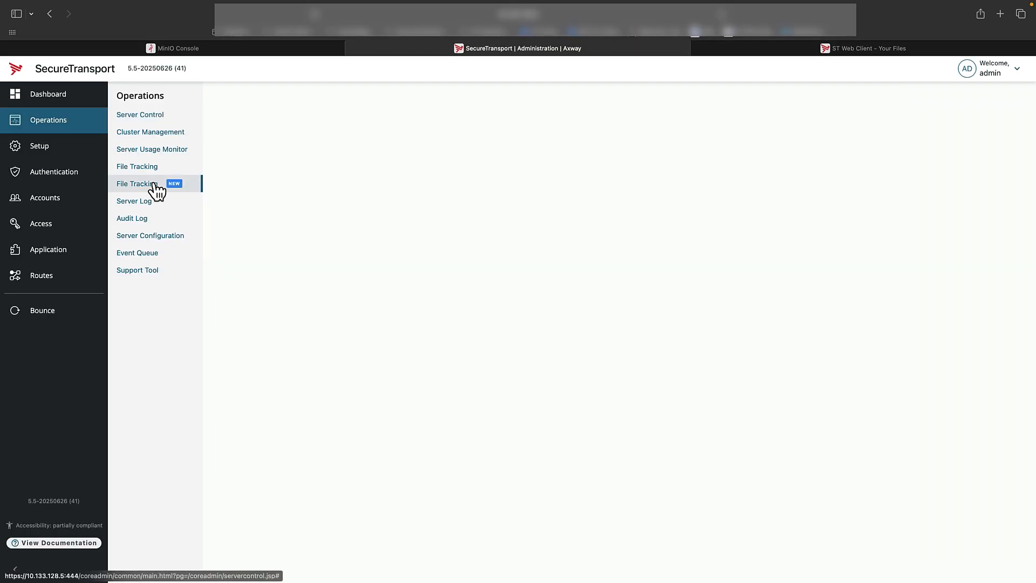
click(306, 272)
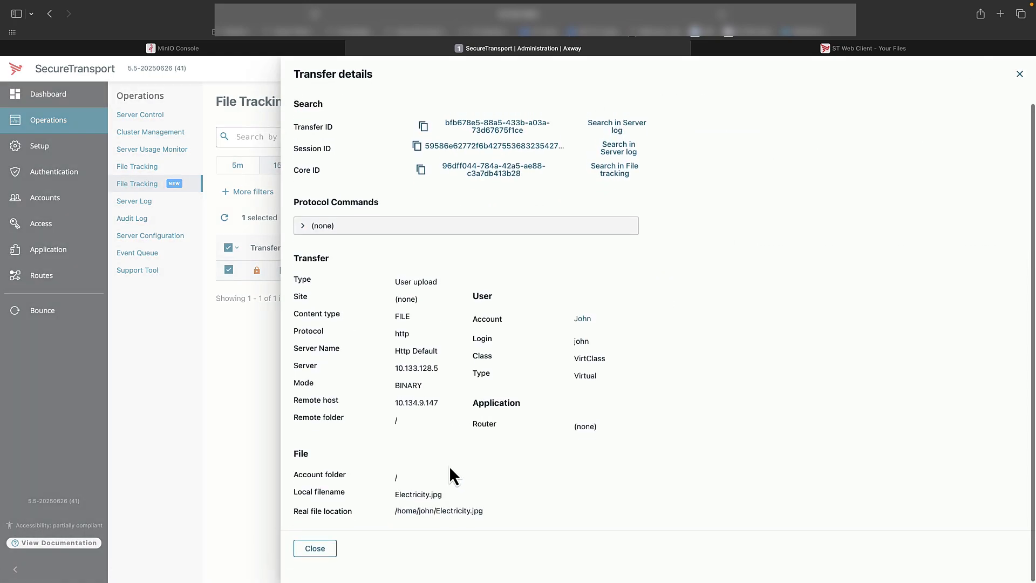
drag(338, 511, 466, 511)
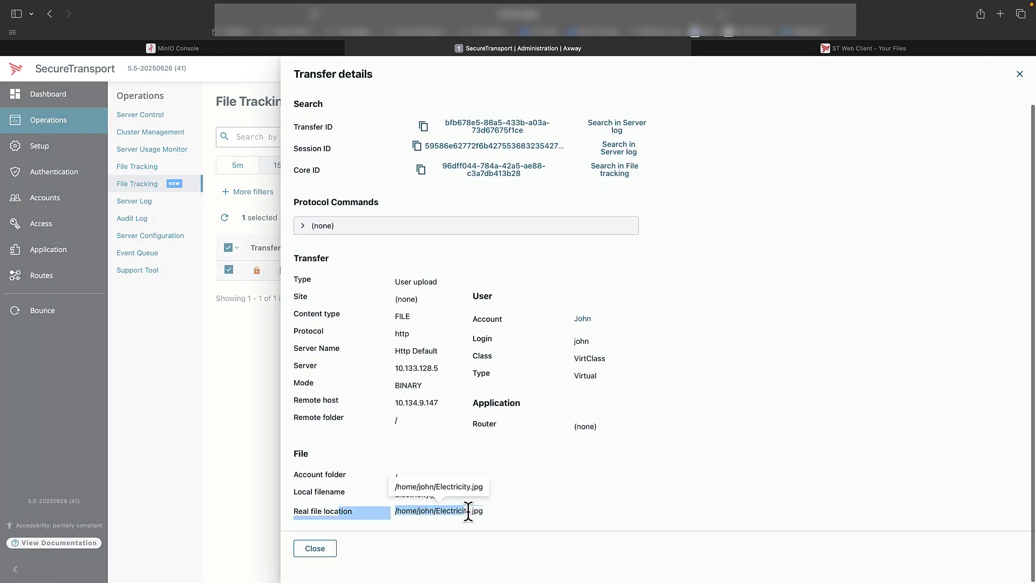
click(468, 511)
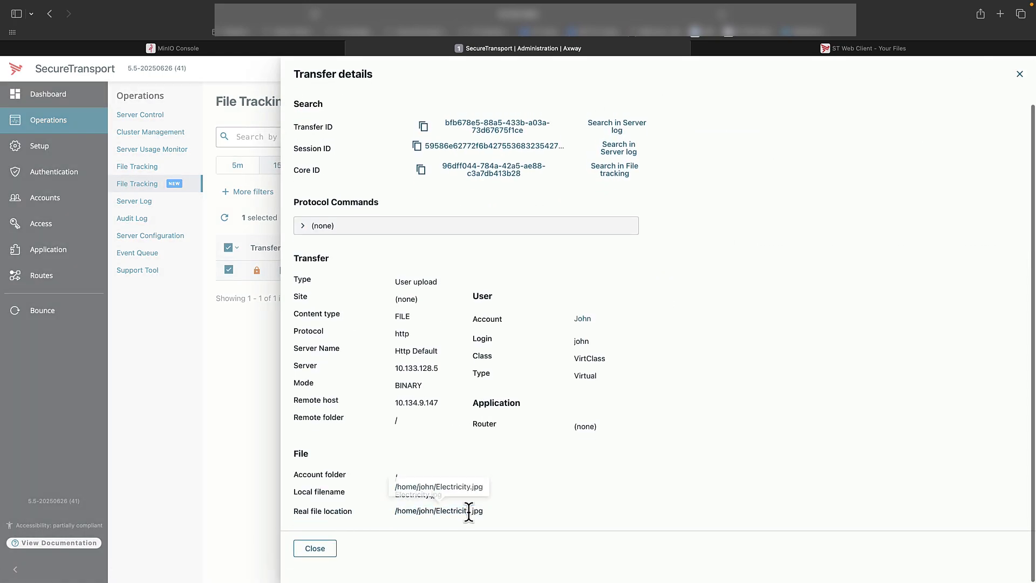
click(318, 550)
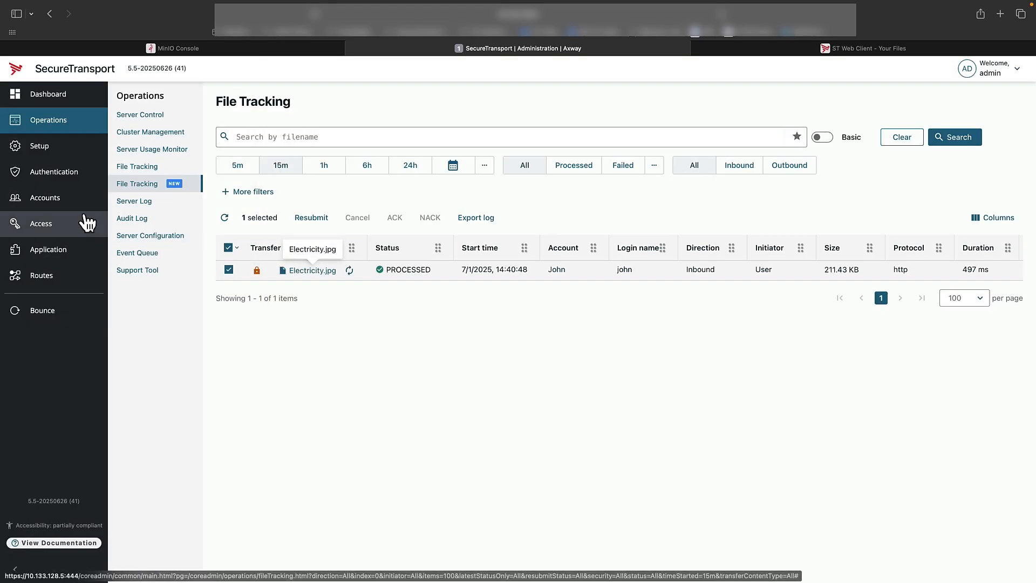
Set the user account's File archiving policy to Enabled and save the account settings
click(61, 206)
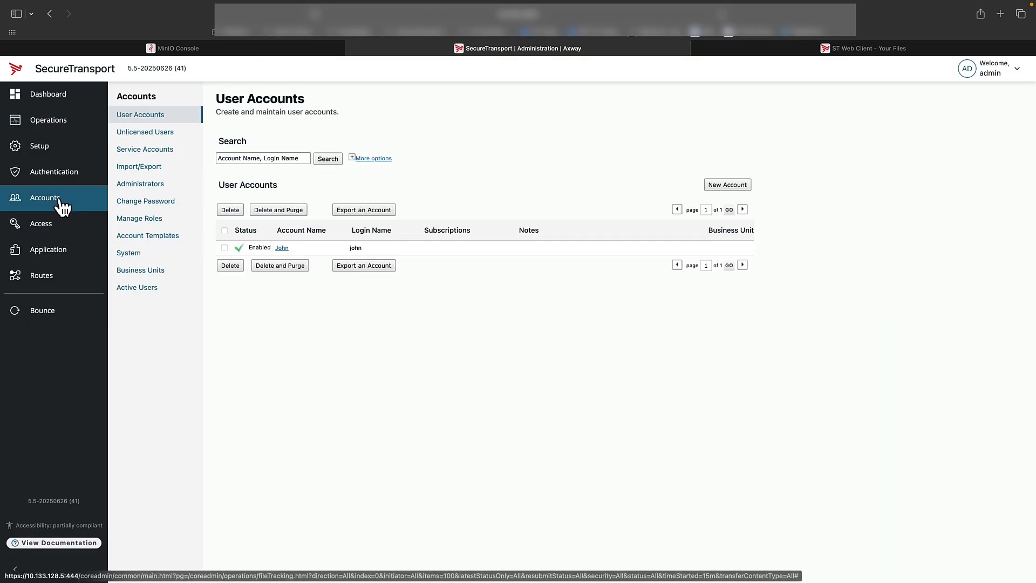
click(282, 249)
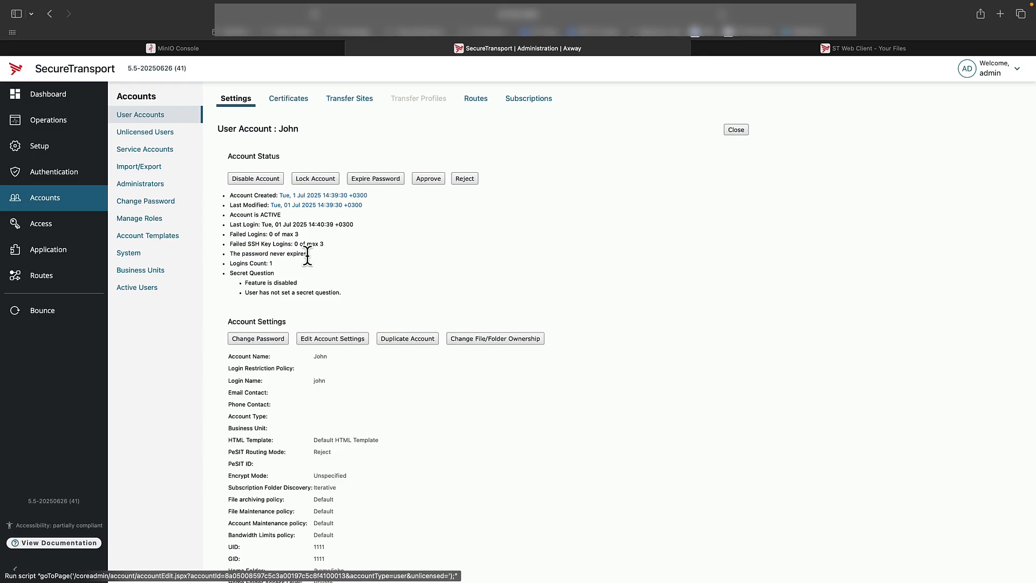
click(327, 340)
drag(239, 473, 281, 473)
click(346, 474)
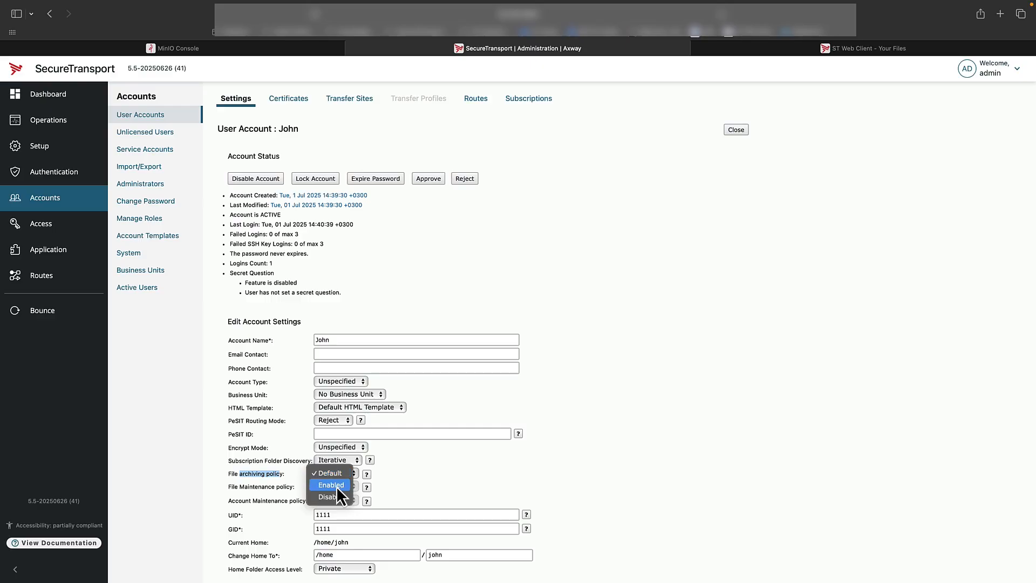
click(443, 474)
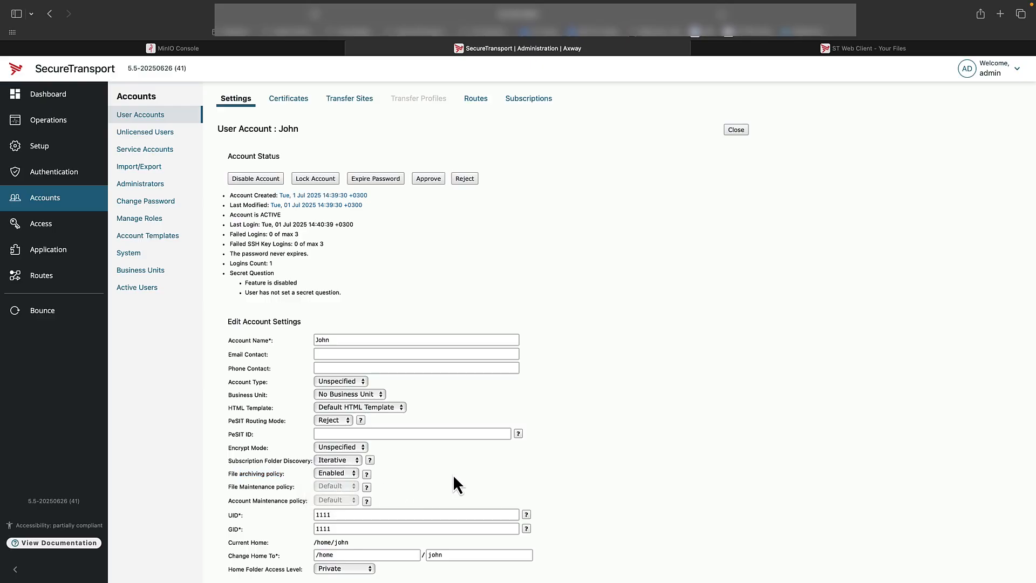
scroll(454, 474, down, 10)
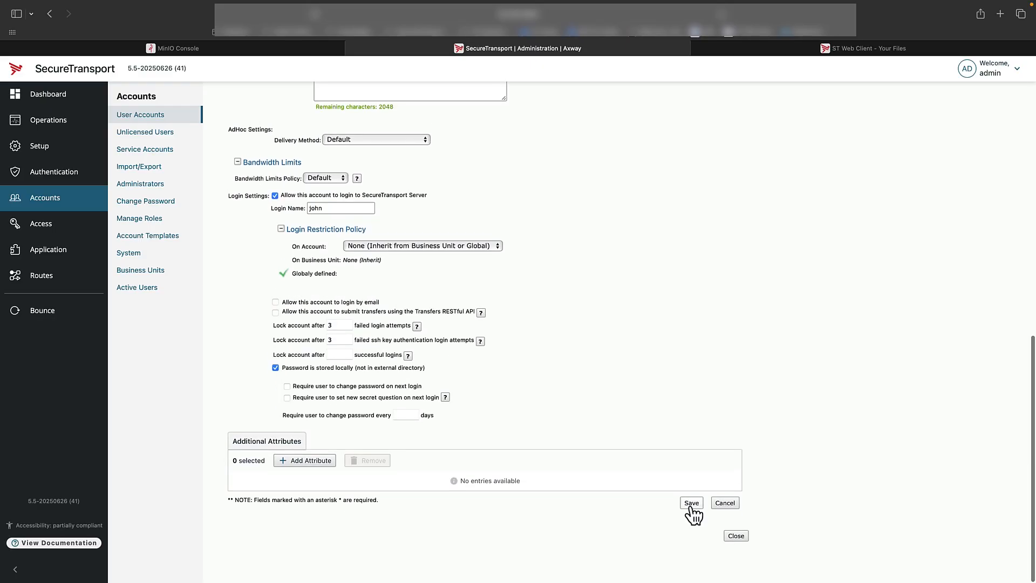
click(691, 504)
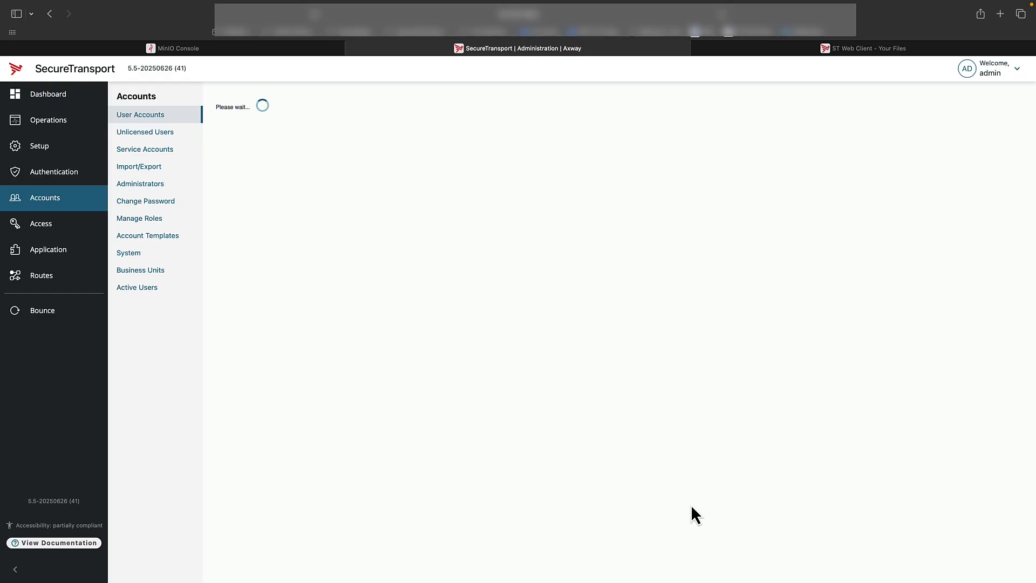
Review the global File Archiving settings, then return to File Tracking
click(68, 153)
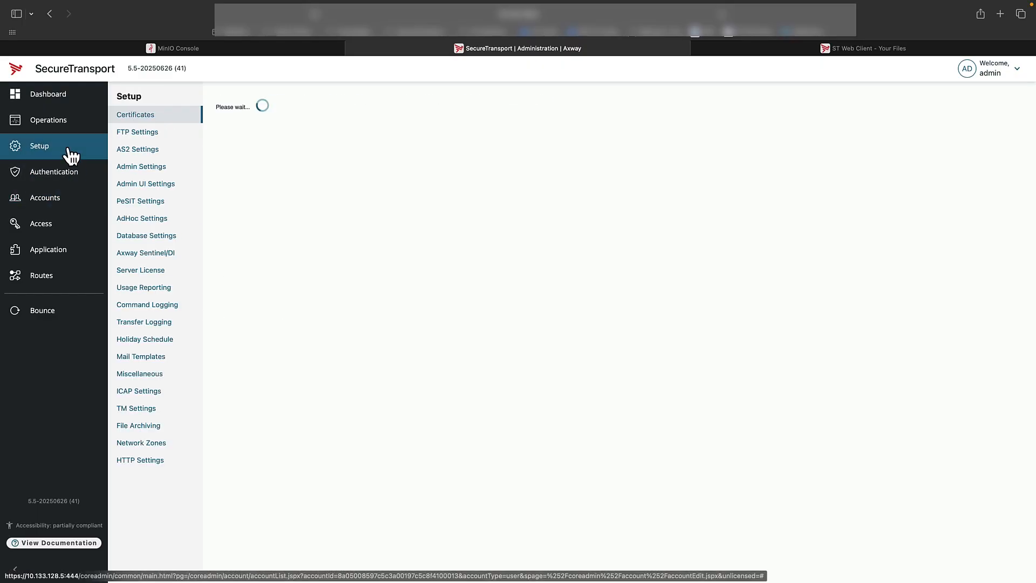
click(144, 429)
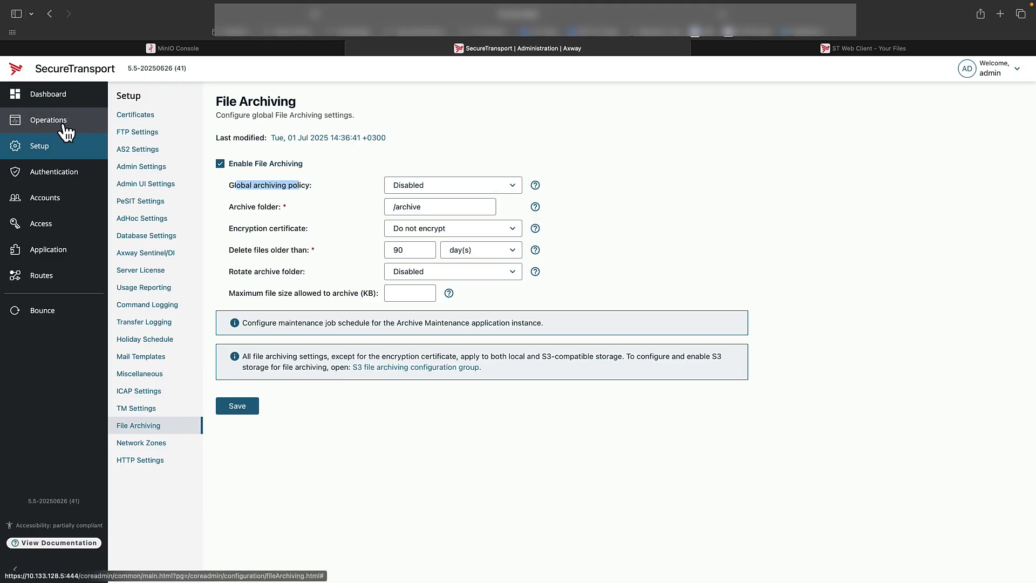
click(48, 120)
click(138, 186)
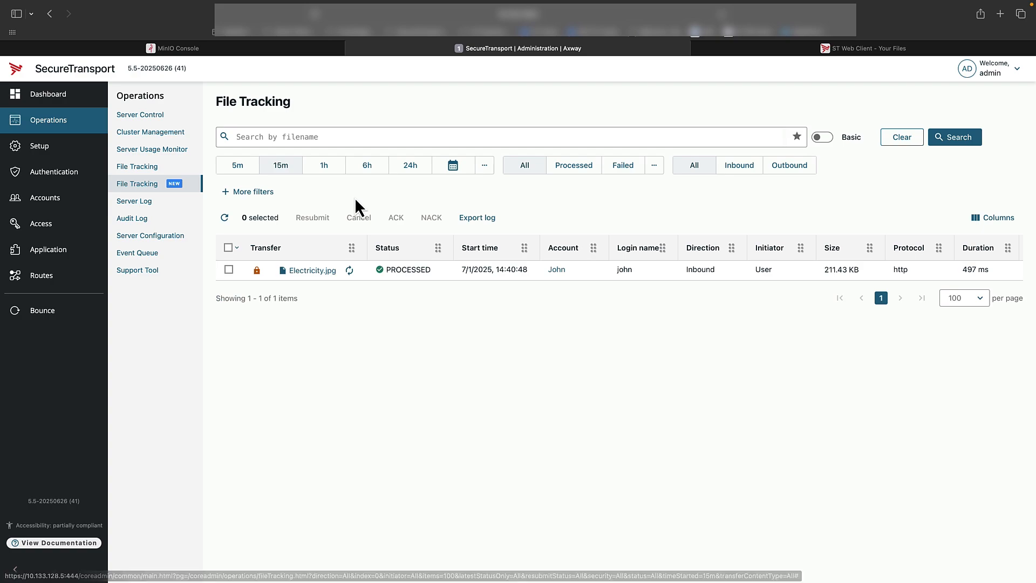
Upload swagger.yaml from the Downloads folder to the user's files in the ST Web Client
key(ctrl+Tab)
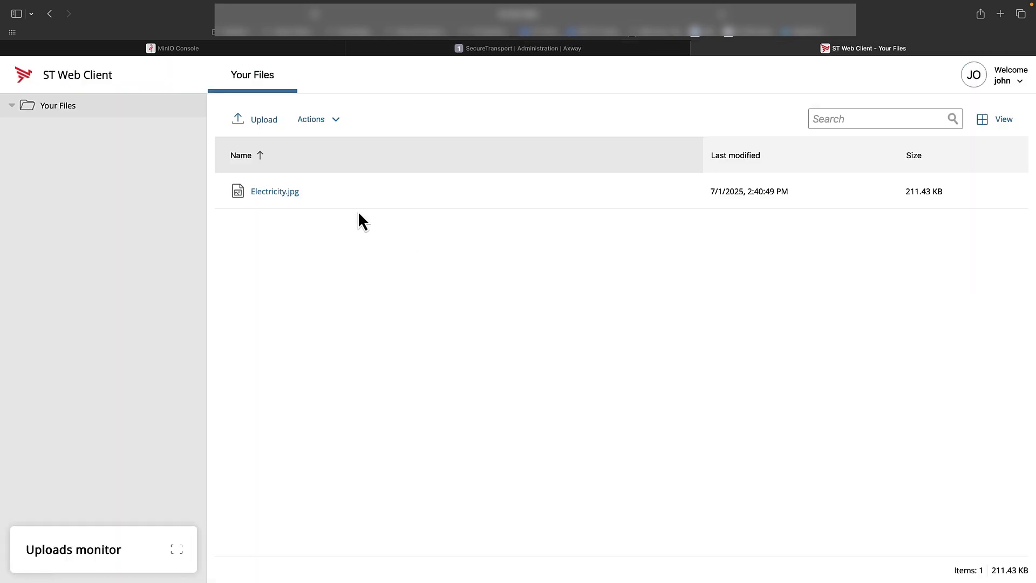
click(262, 126)
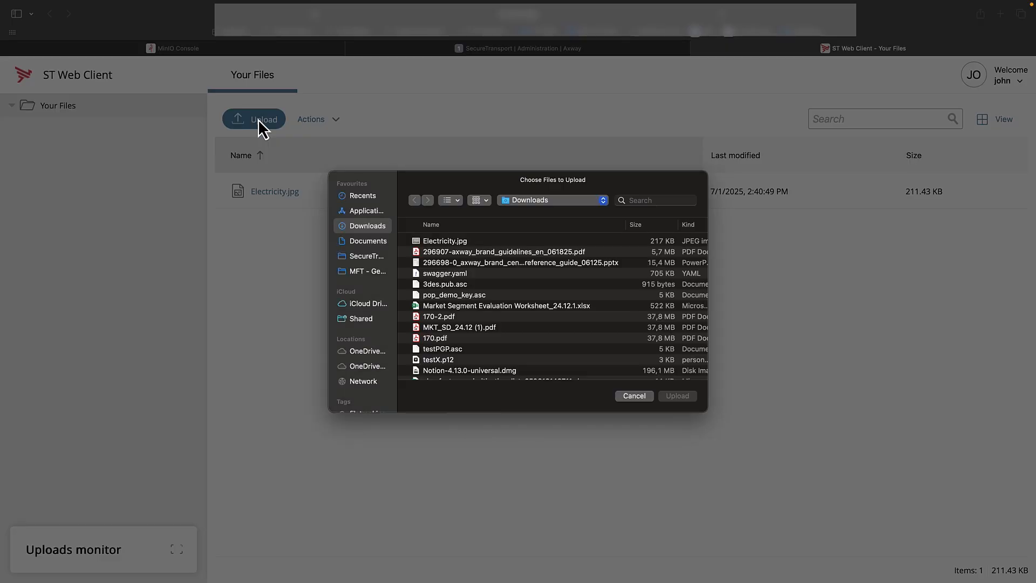
double_click(457, 275)
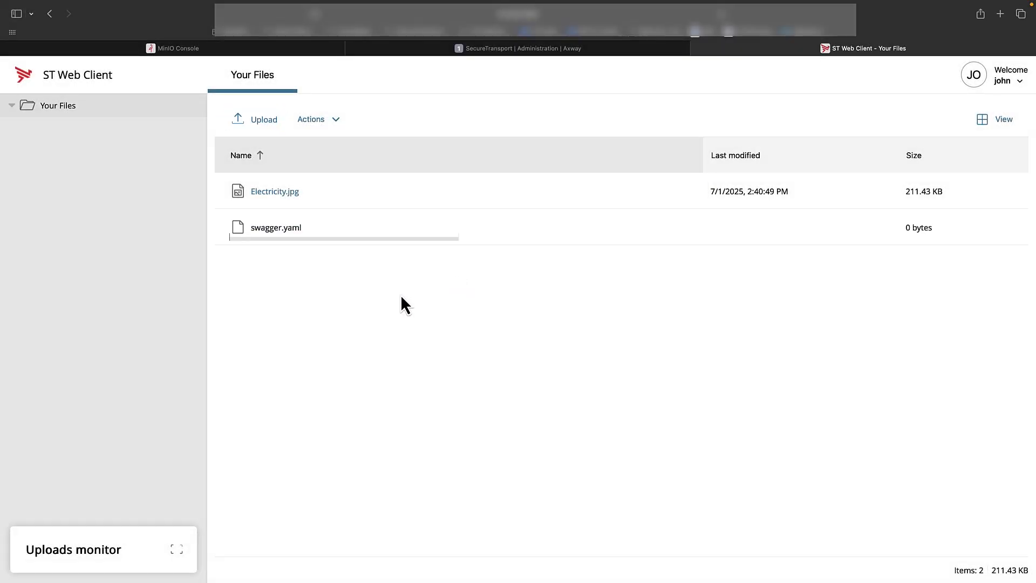
Refresh File Tracking and inspect the swagger.yaml transfer details for its archive location
key(ctrl+Tab)
key(ctrl+Tab)
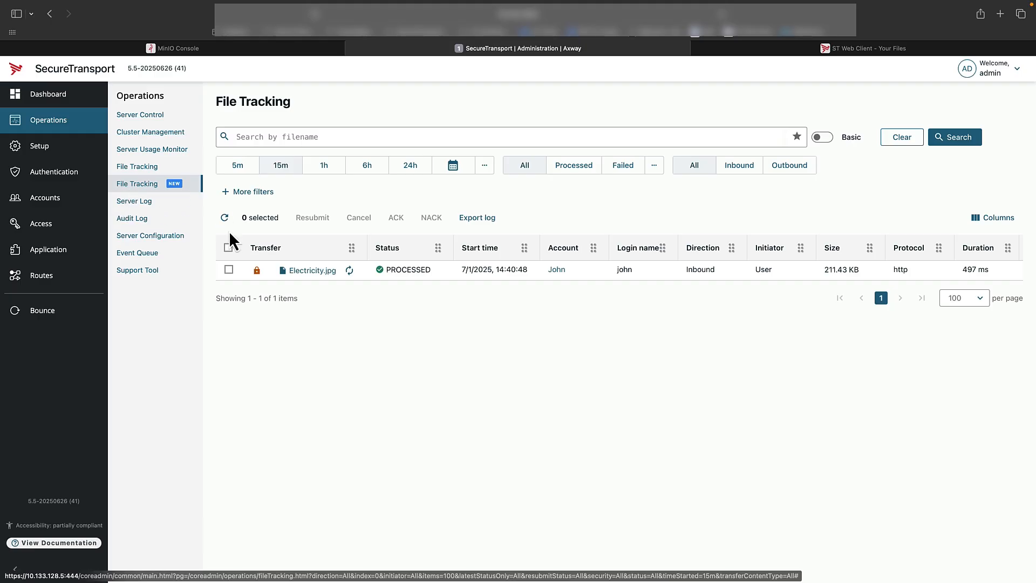
click(225, 219)
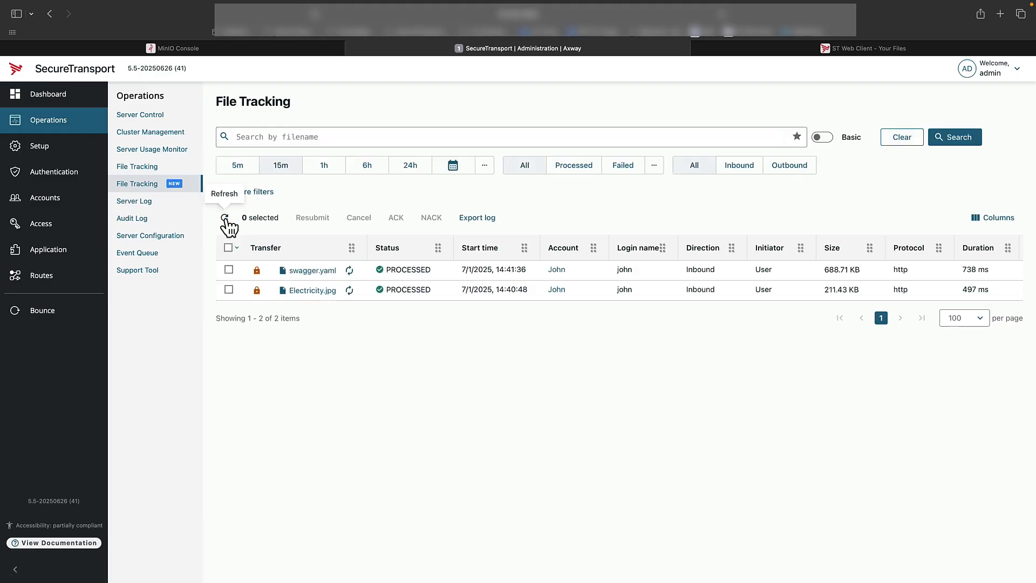
click(313, 272)
click(313, 271)
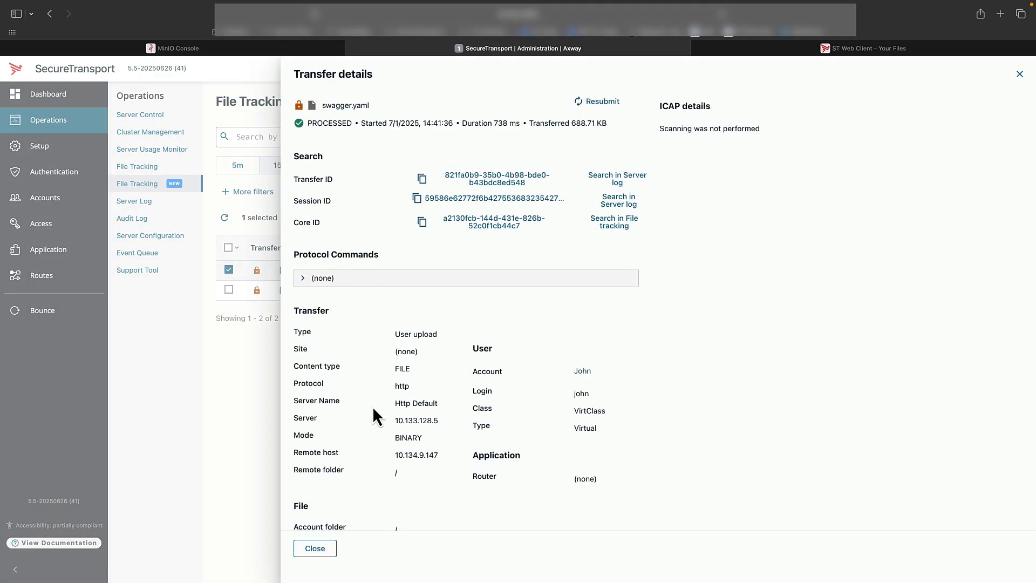
drag(388, 516, 509, 516)
click(535, 502)
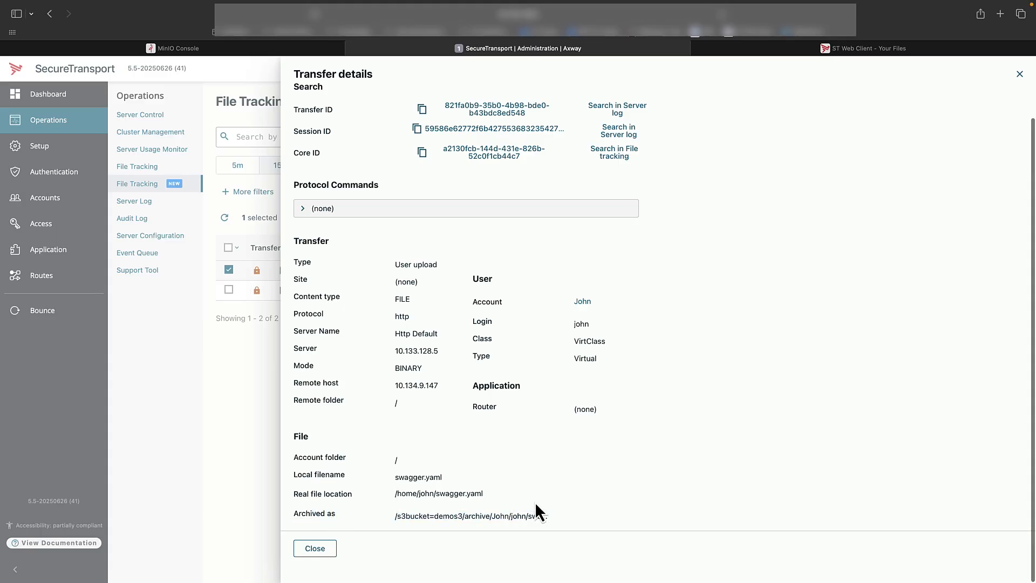
click(315, 549)
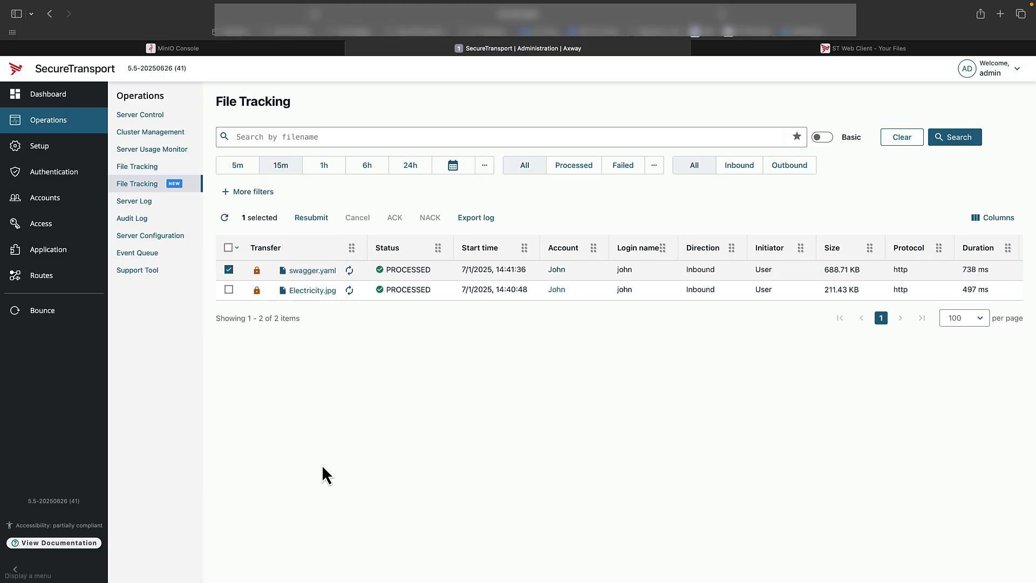
Delete swagger.yaml from the user's files in the ST Web Client
key(ctrl+Tab)
click(352, 237)
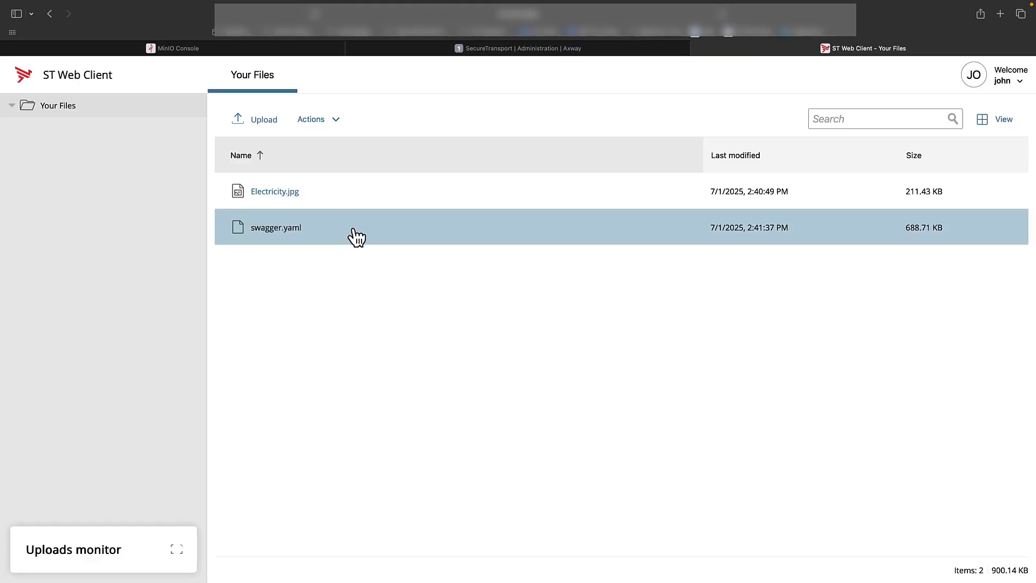
click(356, 238)
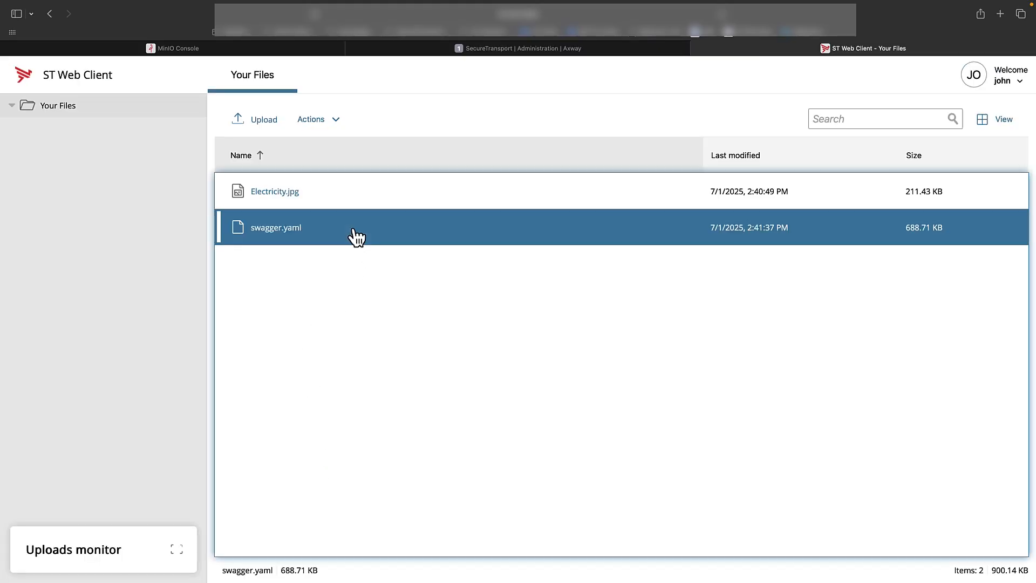
click(327, 121)
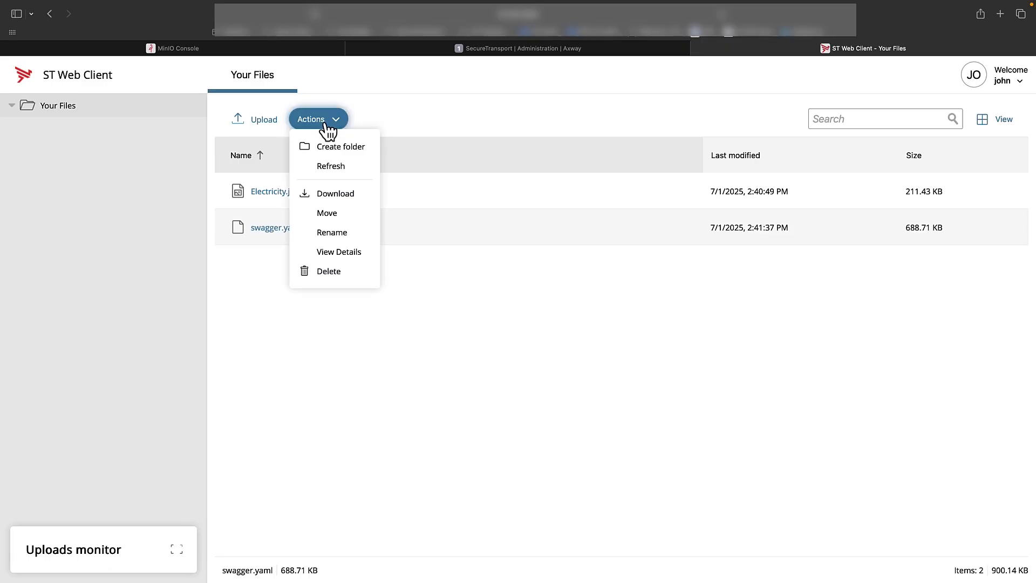
click(335, 271)
click(567, 226)
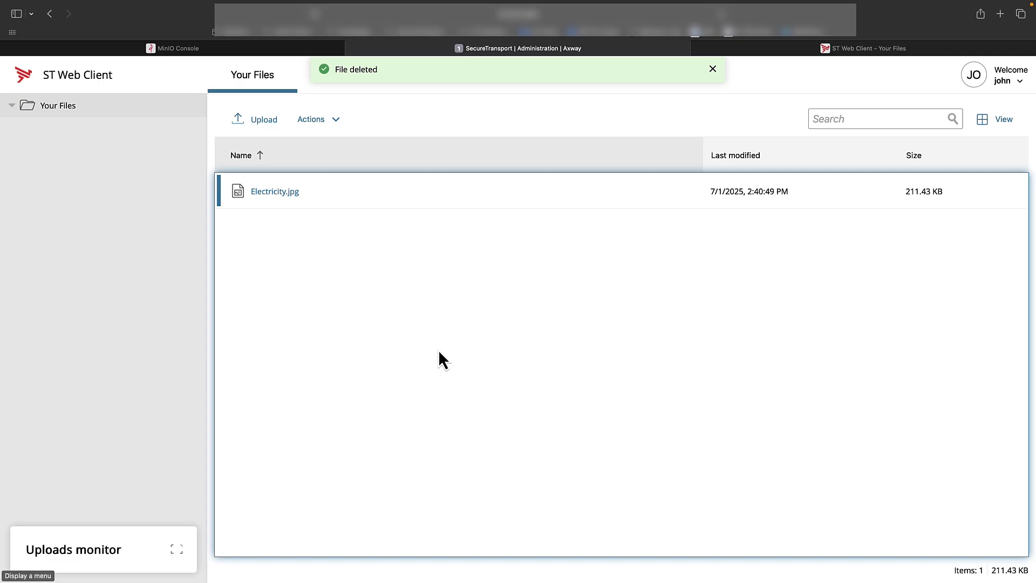
Refresh File Tracking to review the latest swagger.yaml transfers
key(ctrl+shift+Tab)
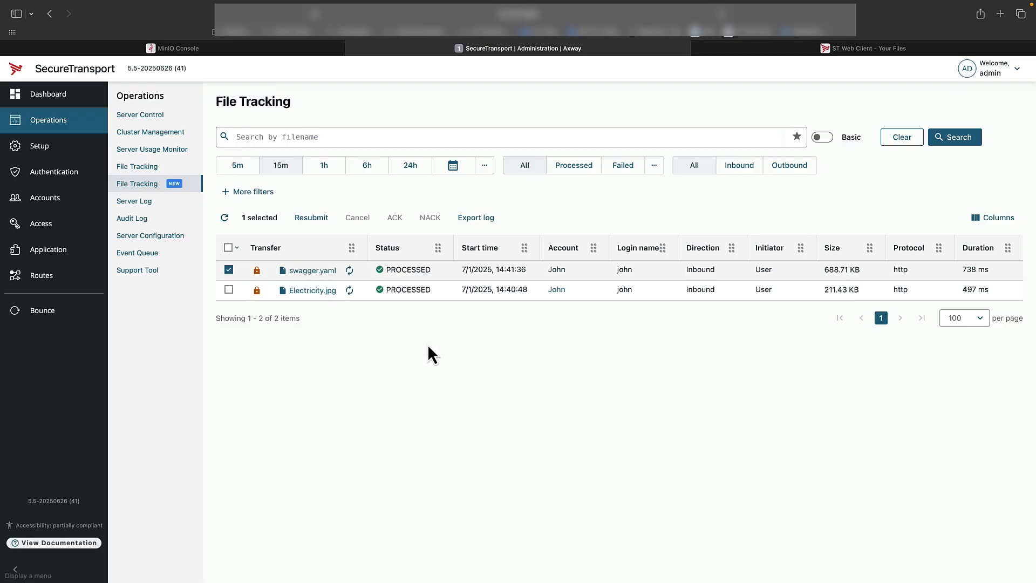
click(224, 217)
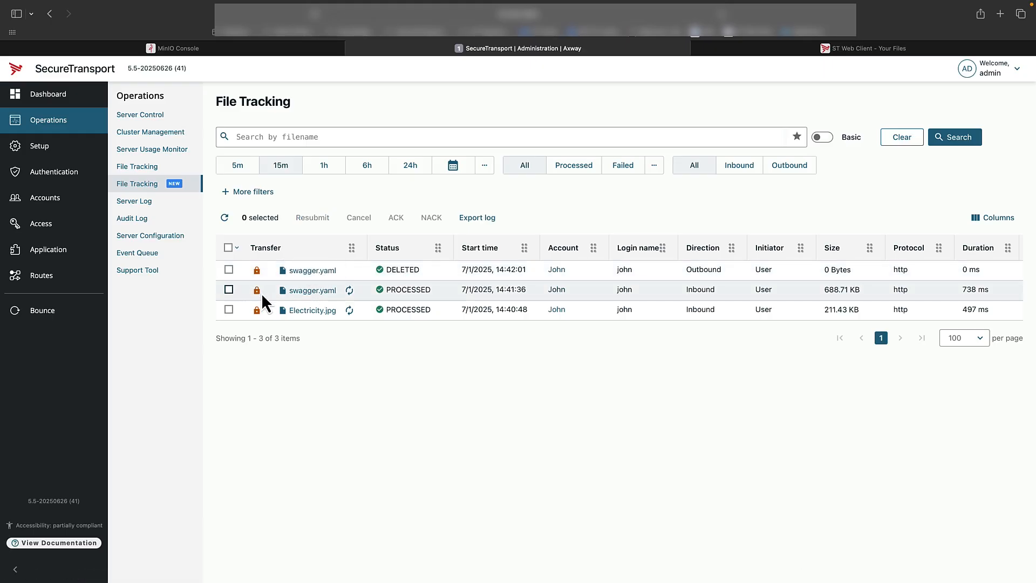
Resubmit the processed swagger.yaml upload transfer from its transfer details, then close the details and refresh File Tracking
click(328, 292)
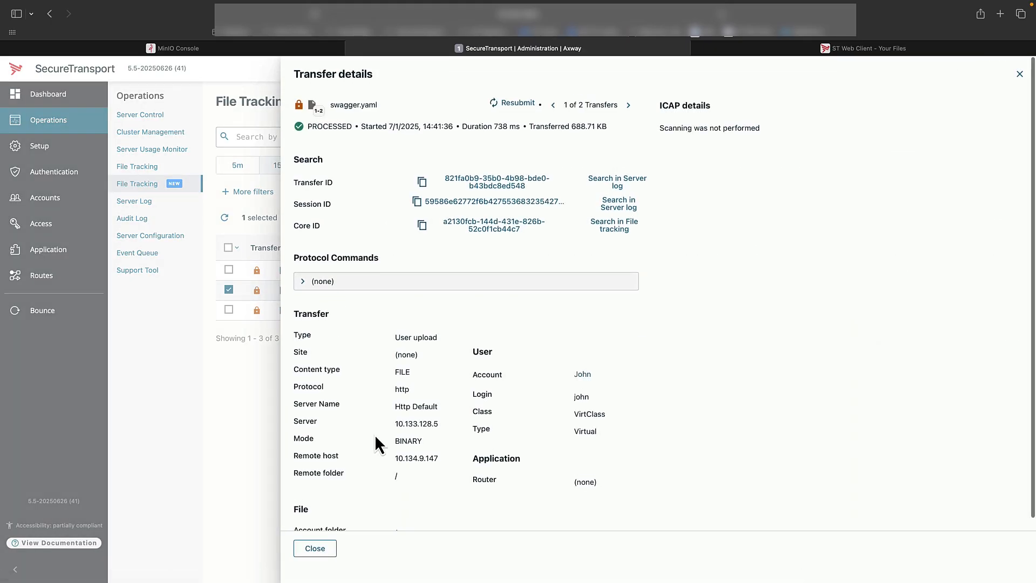
scroll(375, 435, down, 3)
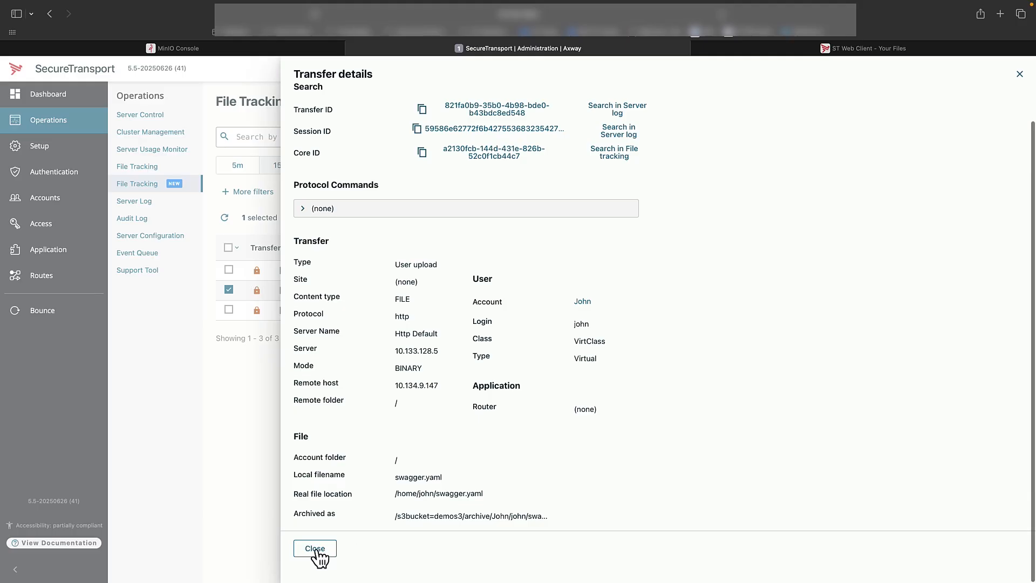
scroll(492, 342, up, 3)
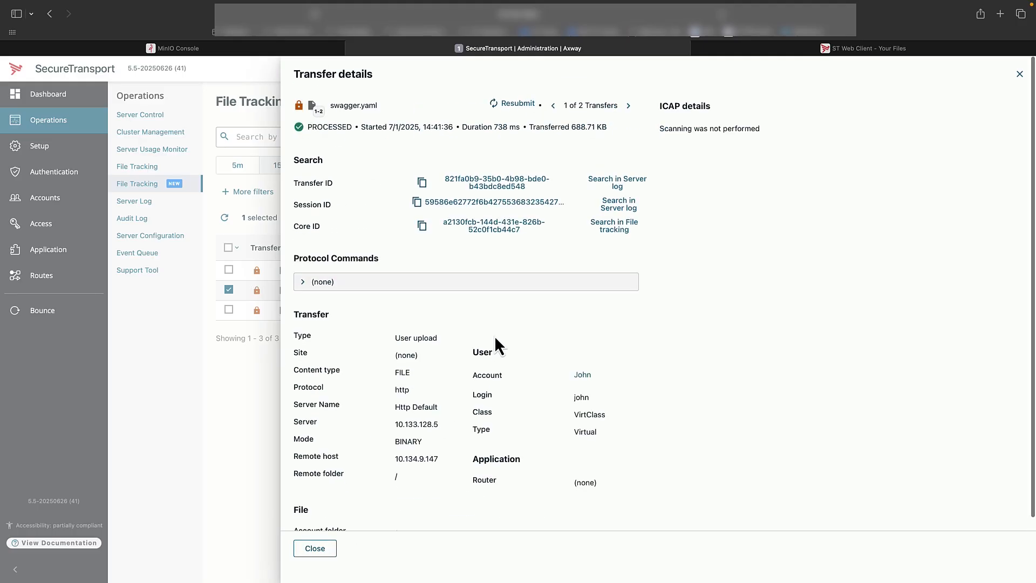
click(517, 104)
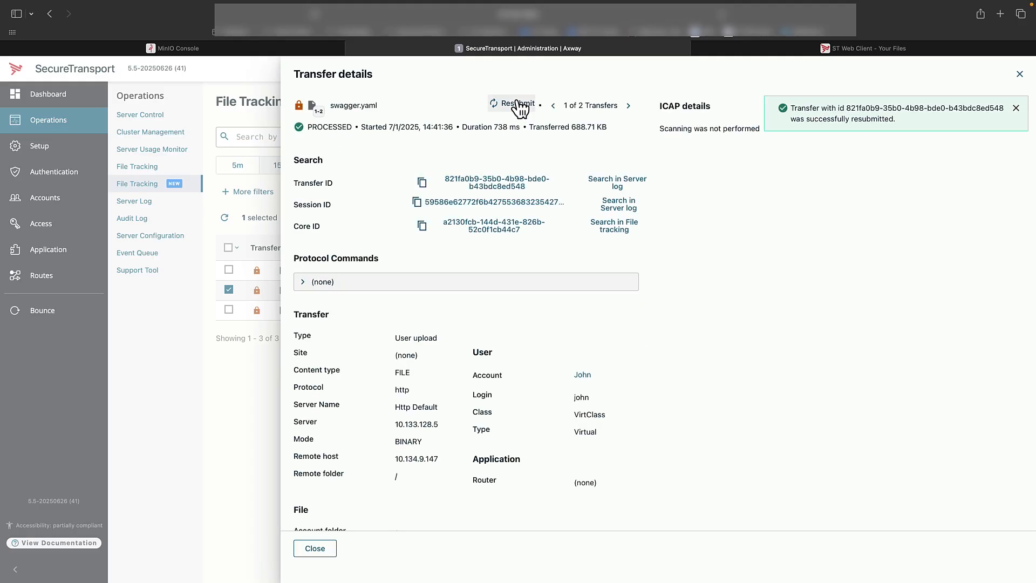
click(323, 548)
click(225, 219)
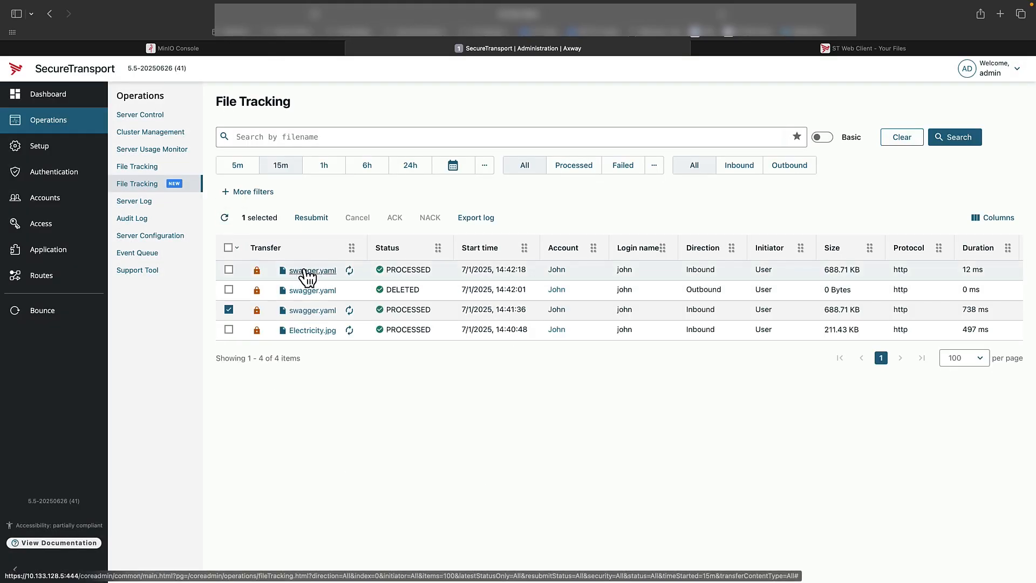
Switch to the ST Web Client tab and reload the file list, agreeing to resend the form
key(ctrl+Tab)
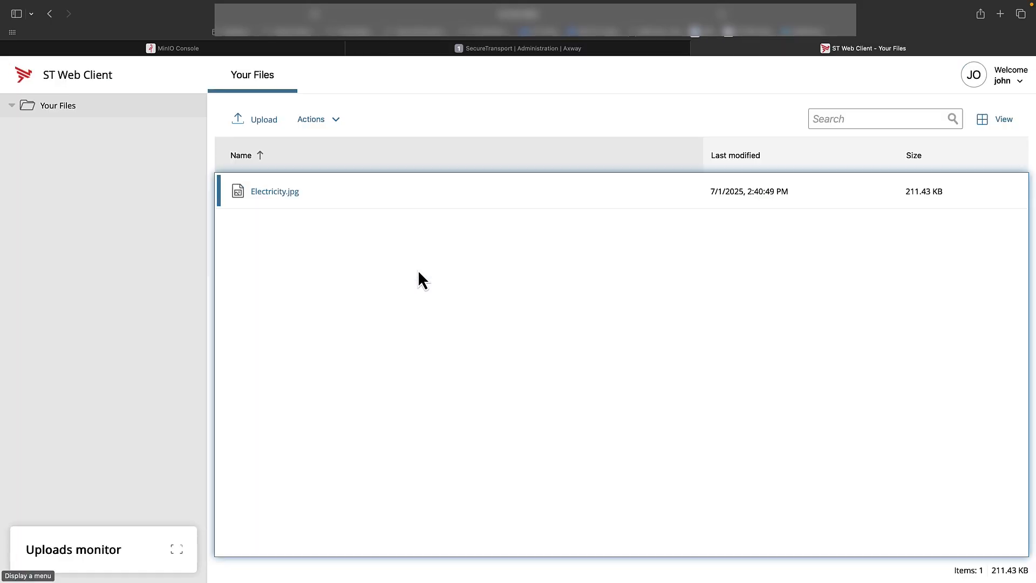
key(super+r)
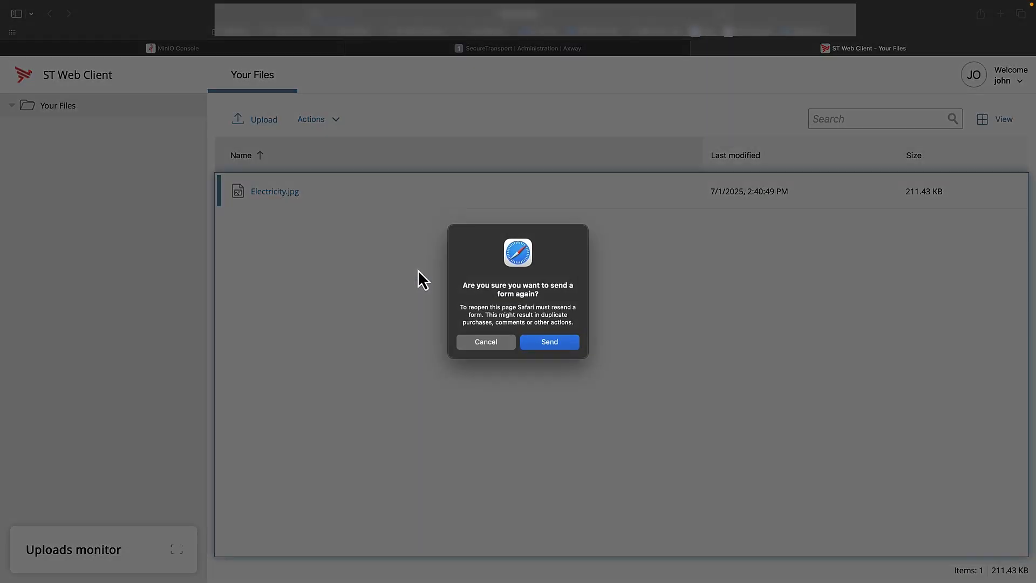
click(549, 343)
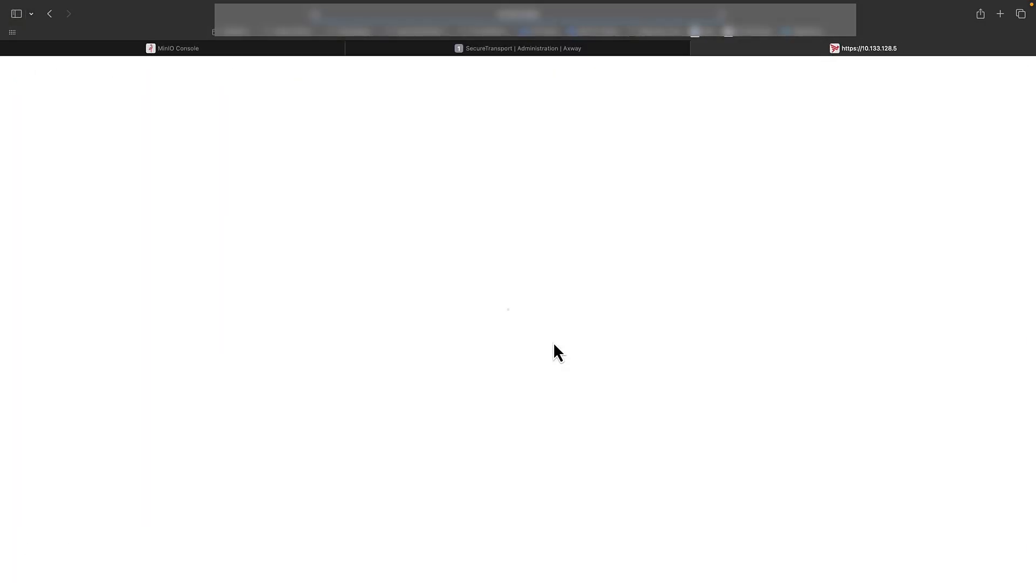